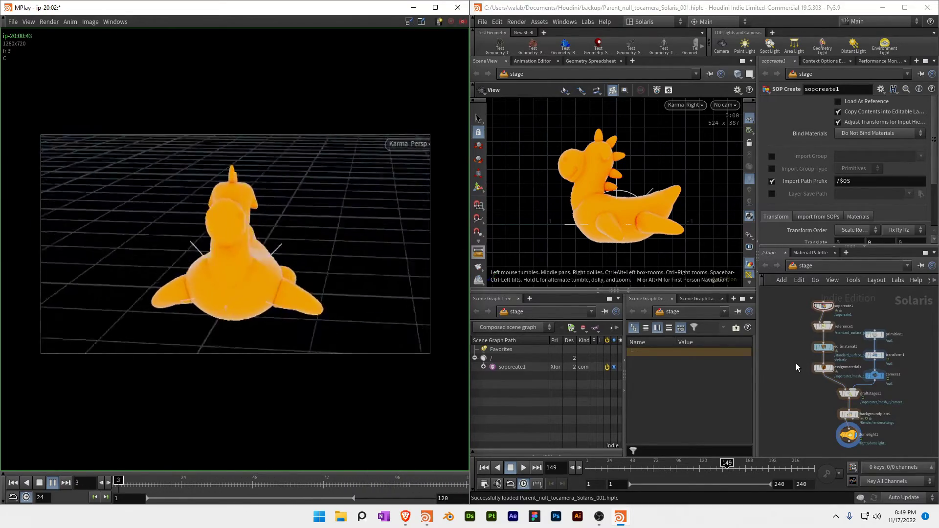
# Stop the playback of the rendered orbit preview in MPlay and switch to the example node network in Houdini
pyautogui.click(316, 292)
pyautogui.press('Up')
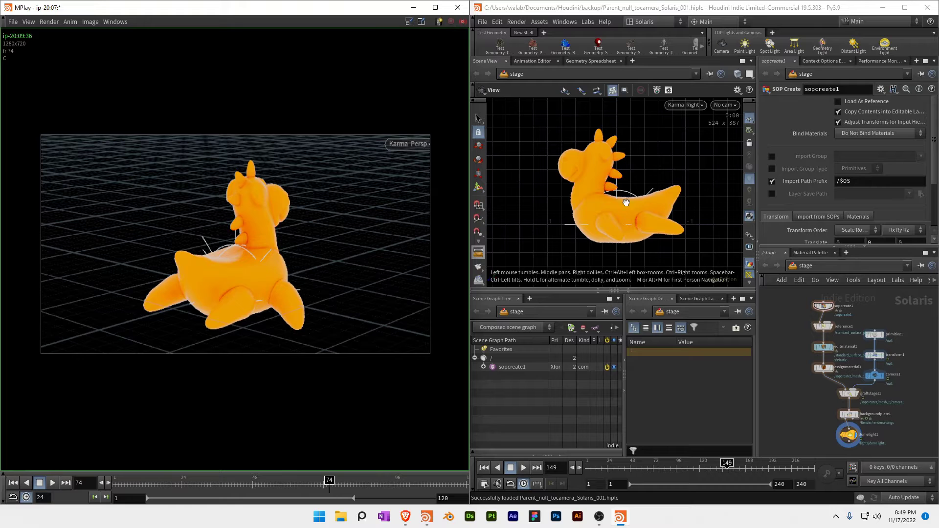
pyautogui.moveTo(777, 350)
pyautogui.mouseDown(button='middle')
pyautogui.moveTo(779, 334)
pyautogui.moveTo(790, 355)
pyautogui.mouseUp(button='middle')
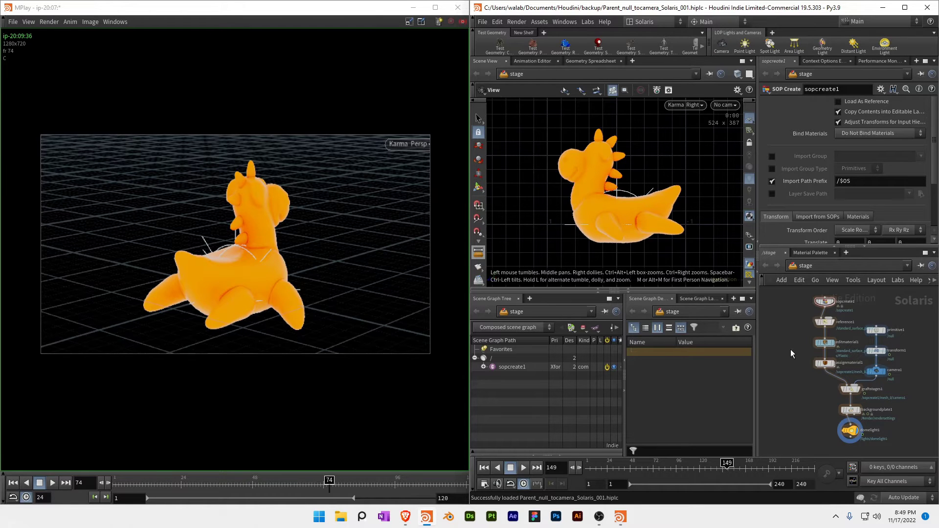
# Save the current example scene and start a new empty scene
pyautogui.hotkey('ctrl', 's')
pyautogui.click(482, 21)
pyautogui.click(494, 32)
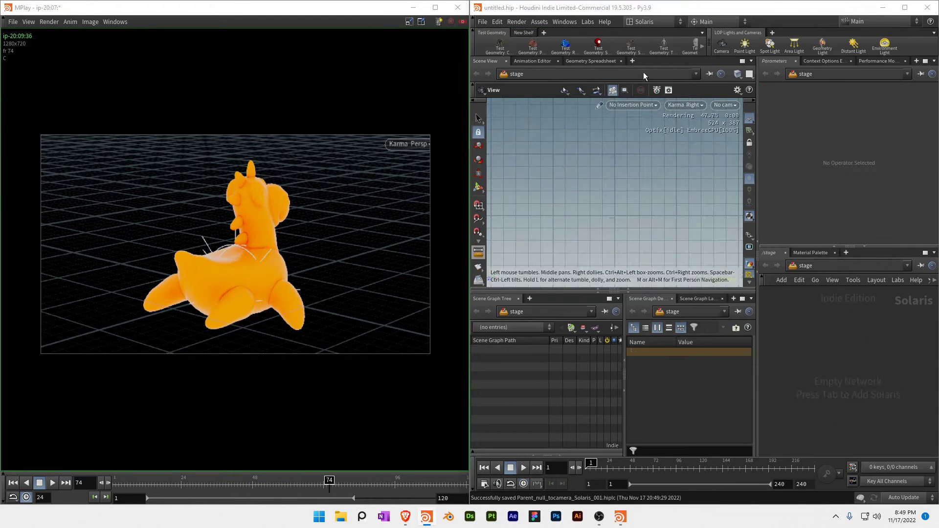
# Maximize the Houdini window and set the desktop layout to Solaris
pyautogui.click(905, 7)
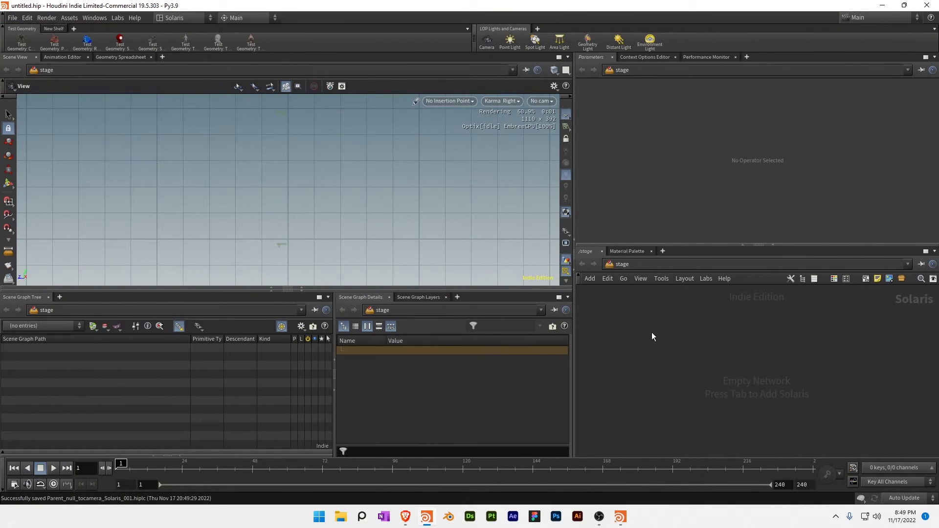
pyautogui.click(176, 16)
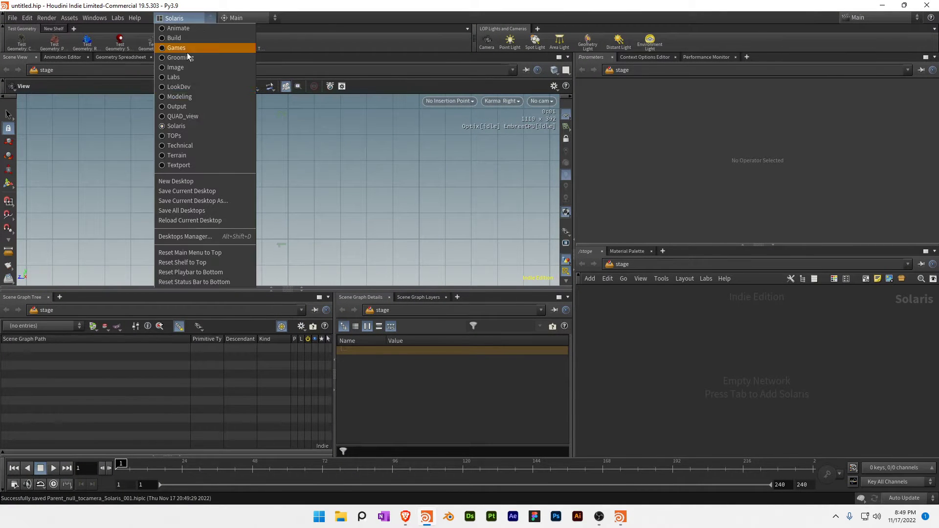
pyautogui.click(189, 123)
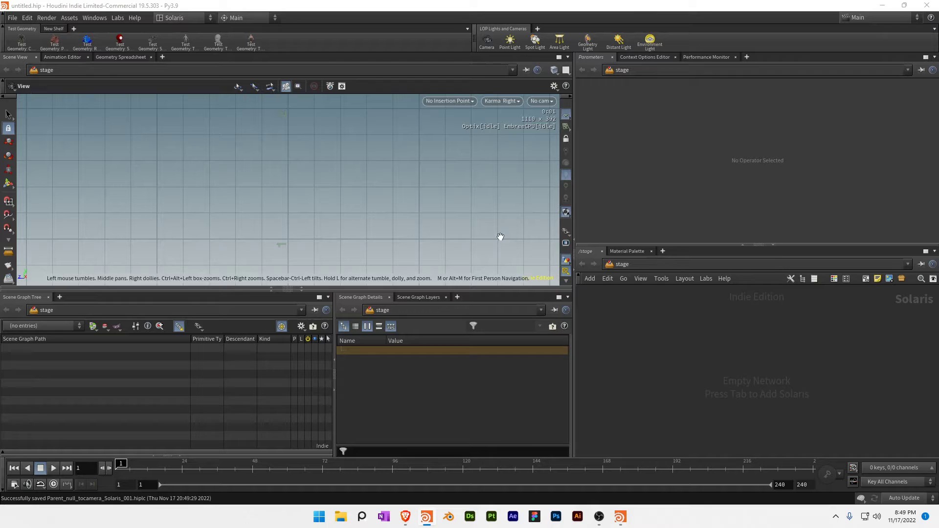
# Add a SOP Create node to the empty stage network and go inside it
pyautogui.press('Tab')
pyautogui.write('sop')
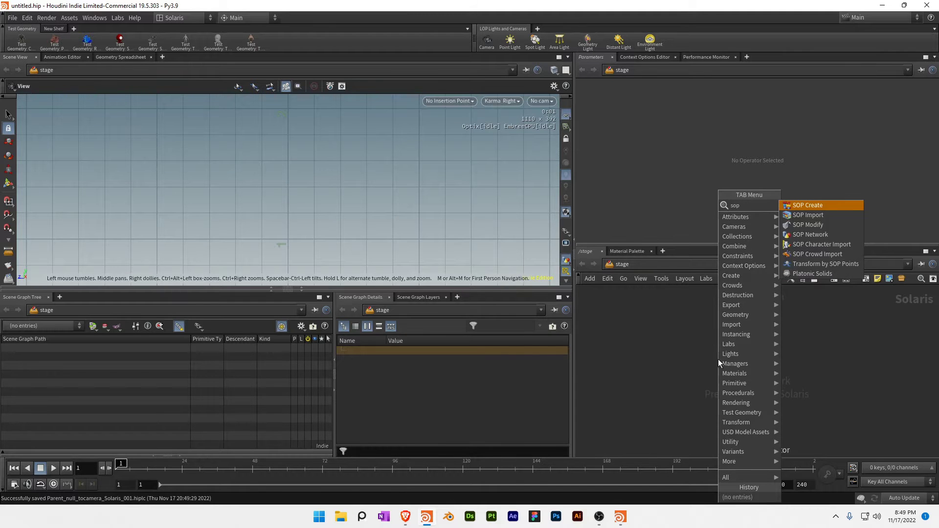
pyautogui.press('Return')
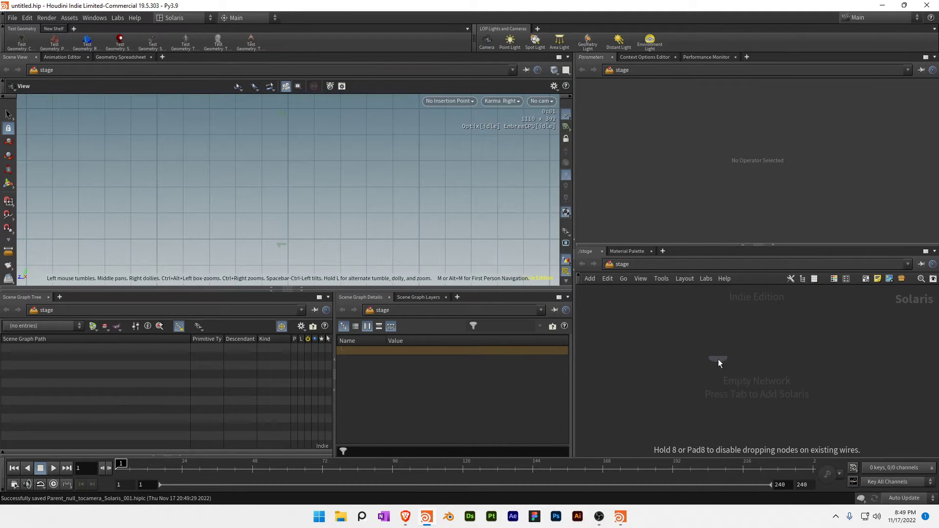
pyautogui.click(718, 361)
pyautogui.doubleClick(718, 361)
# Add a Rubber Toy test geometry without its shader inside the SOP Create node, and return to the stage network
pyautogui.press('Tab')
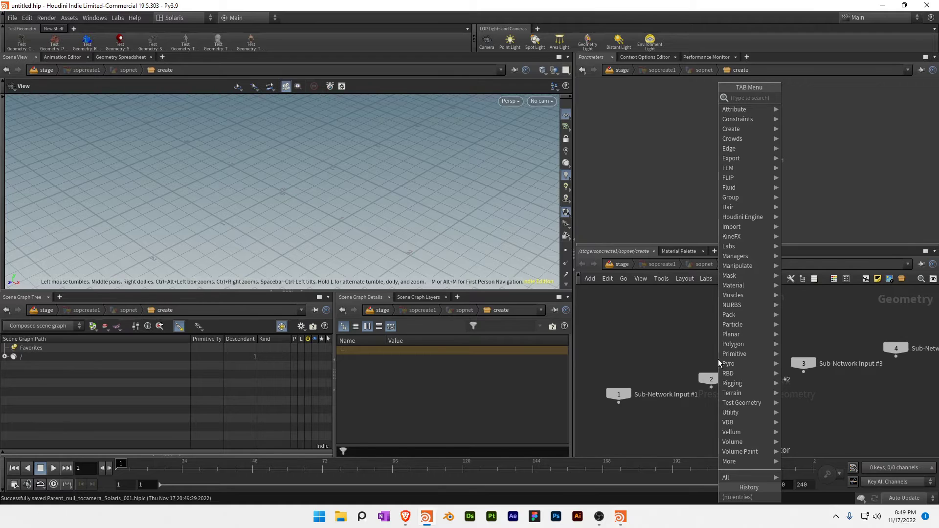
pyautogui.write('rubb')
pyautogui.press('Return')
pyautogui.click(718, 359)
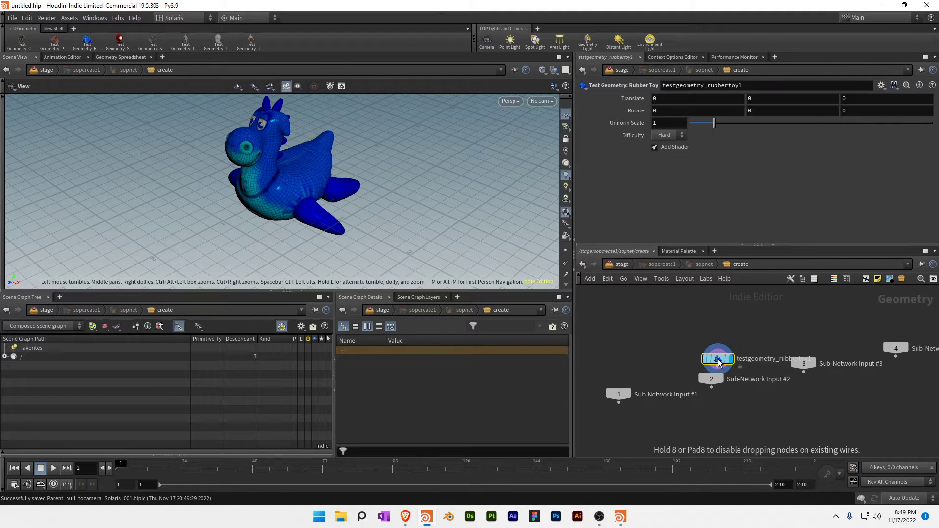
pyautogui.click(718, 361)
pyautogui.click(656, 146)
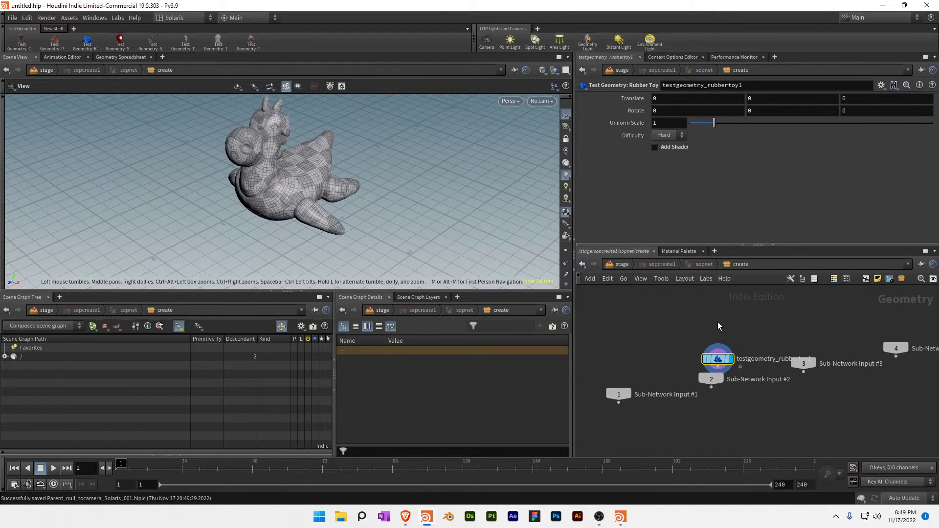
pyautogui.press('u')
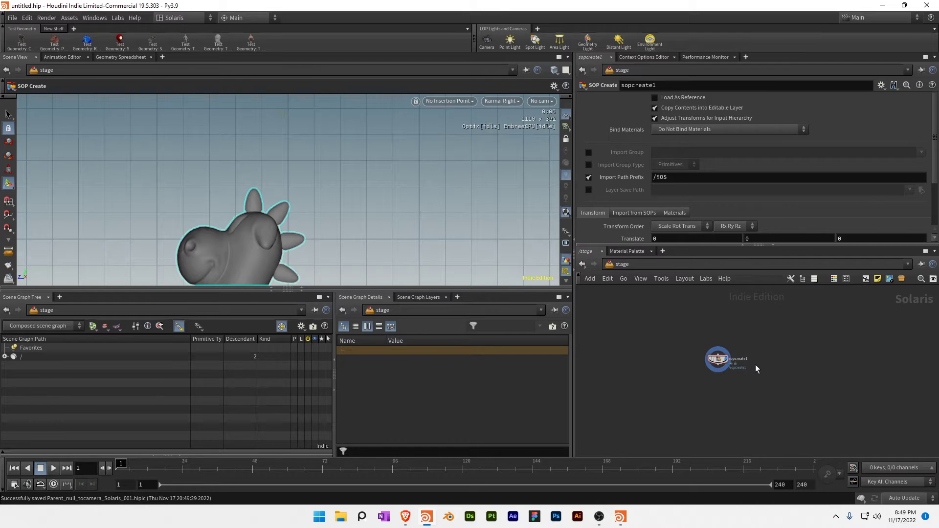
# Add a Primitive node beside the SOP Create node and set its primitive path to /null
pyautogui.press('Tab')
pyautogui.write('prim')
pyautogui.press('Return')
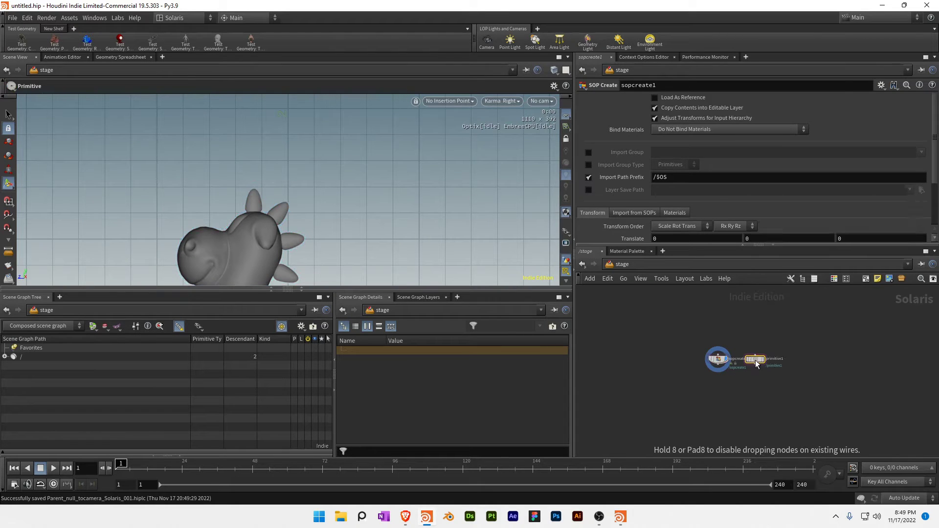
pyautogui.click(756, 362)
pyautogui.click(631, 128)
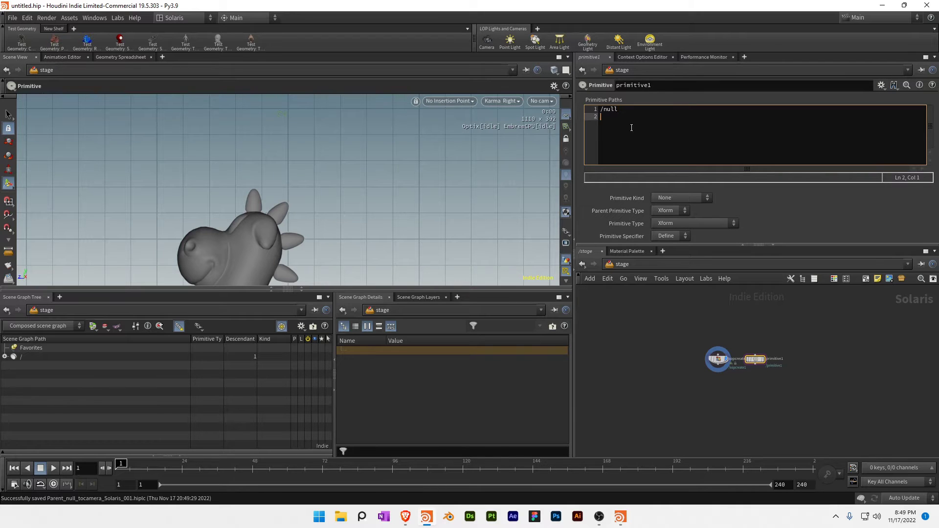
# Wire a Transform node below the Primitive node and set its Primitives field to /null
pyautogui.click(756, 366)
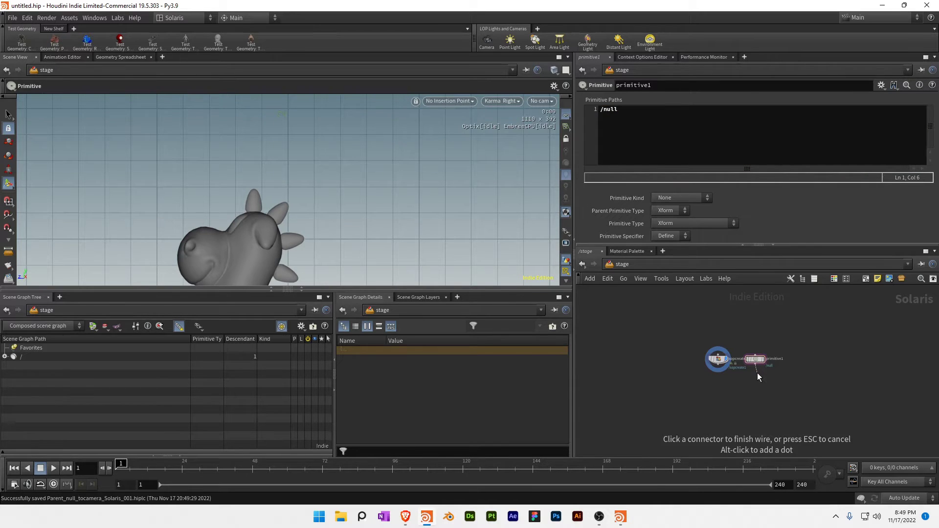
pyautogui.press('Tab')
pyautogui.write('trans')
pyautogui.press('Return')
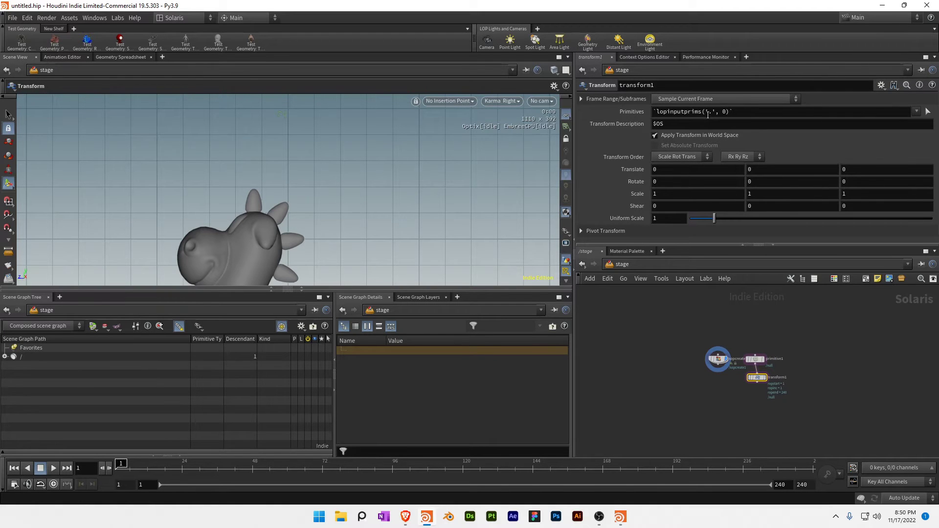
pyautogui.tripleClick(744, 112)
pyautogui.write('/null')
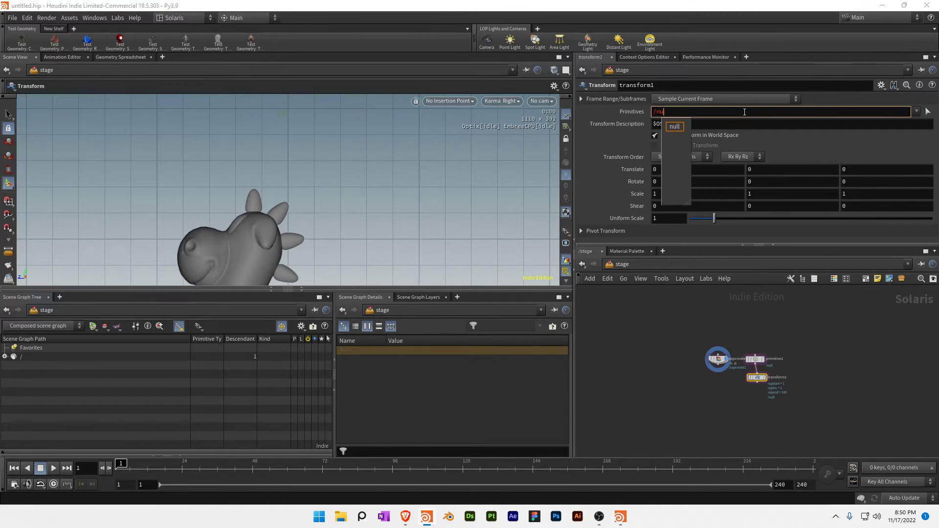
pyautogui.press('Return')
# Add a Camera node below the Transform node and set its primitive path to /null
pyautogui.press('Tab')
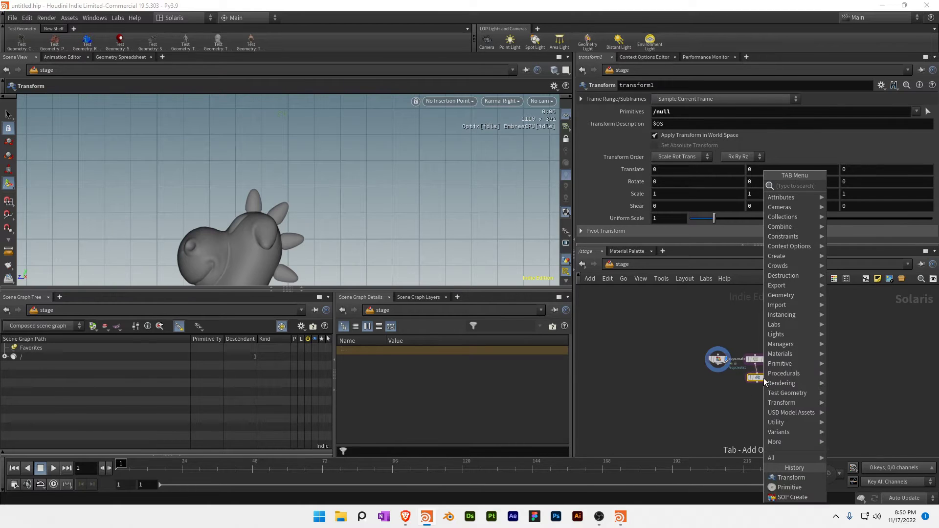
pyautogui.write('came')
pyautogui.press('Return')
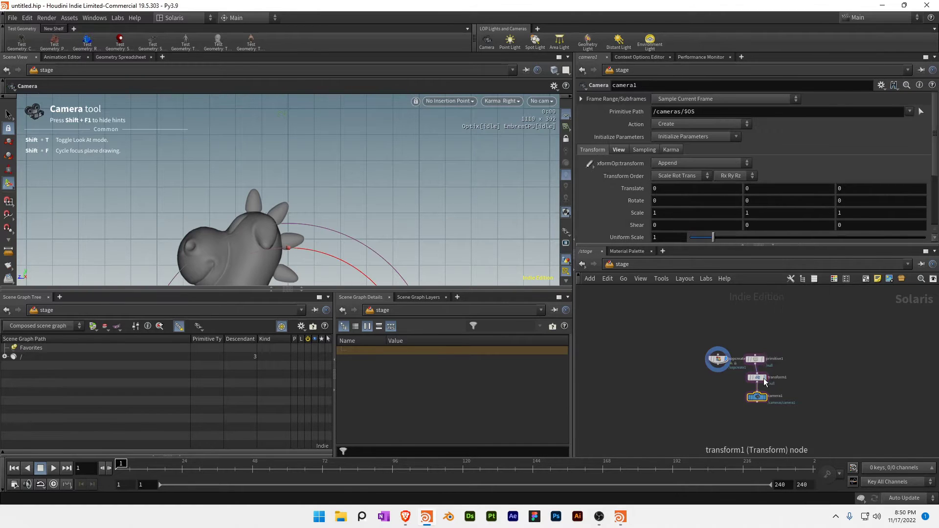
pyautogui.click(720, 109)
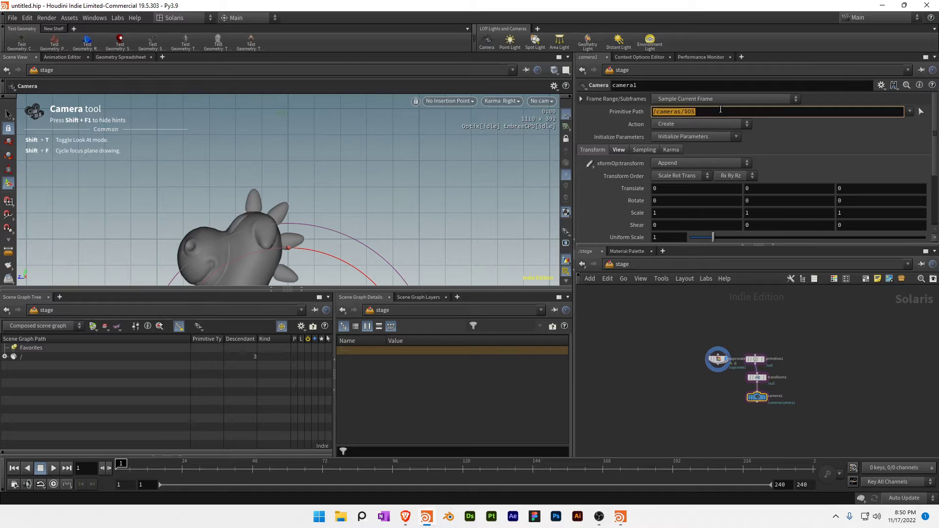
pyautogui.write('/null')
pyautogui.press('Return')
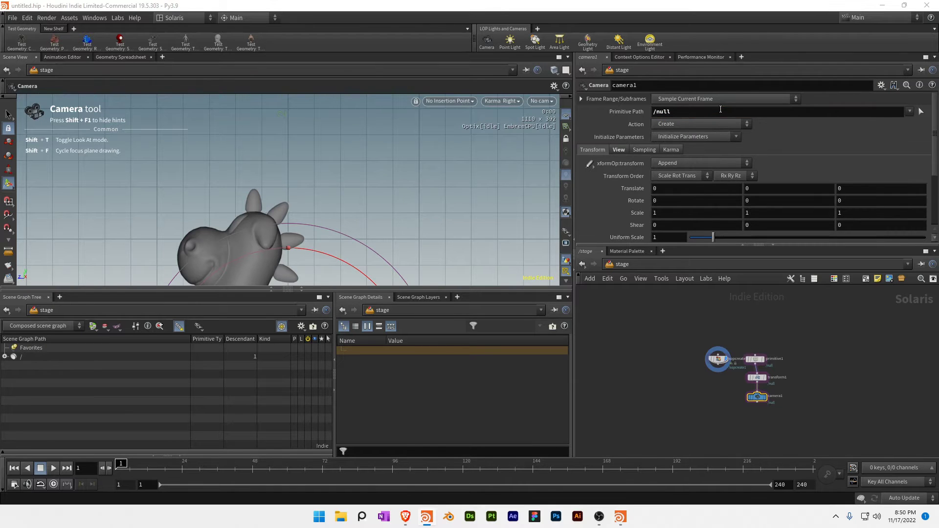
# Add a Graft Stages node that combines the SOP Create branch with the camera branch
pyautogui.scroll(3, 805, 394)
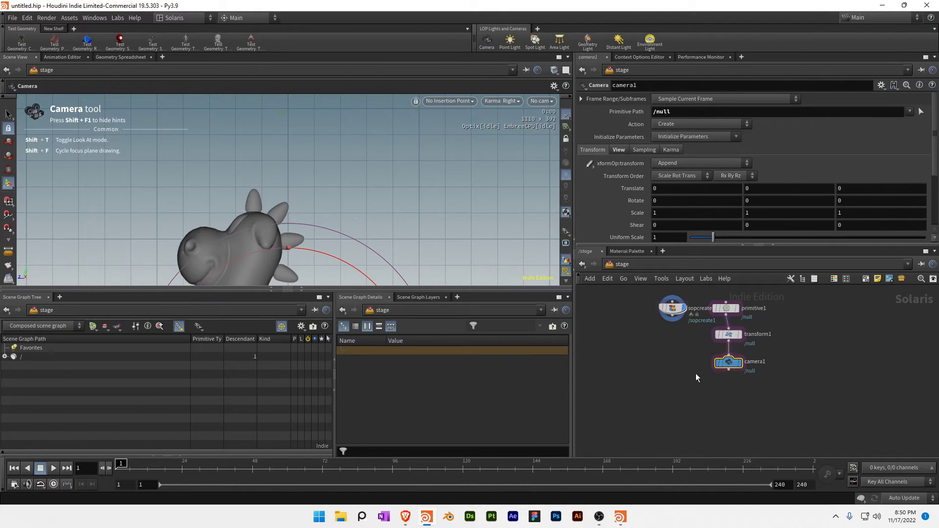
pyautogui.click(673, 319)
pyautogui.click(679, 380)
pyautogui.write('graft')
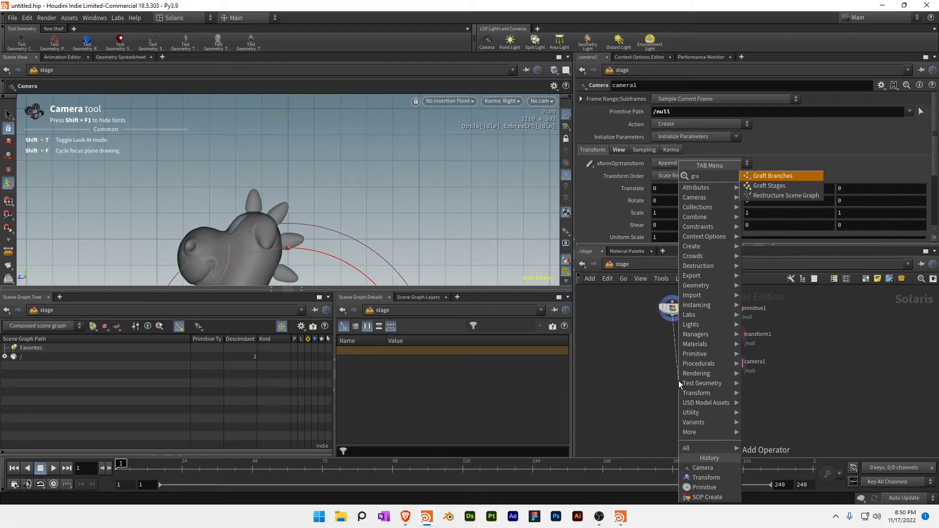
pyautogui.press('Return')
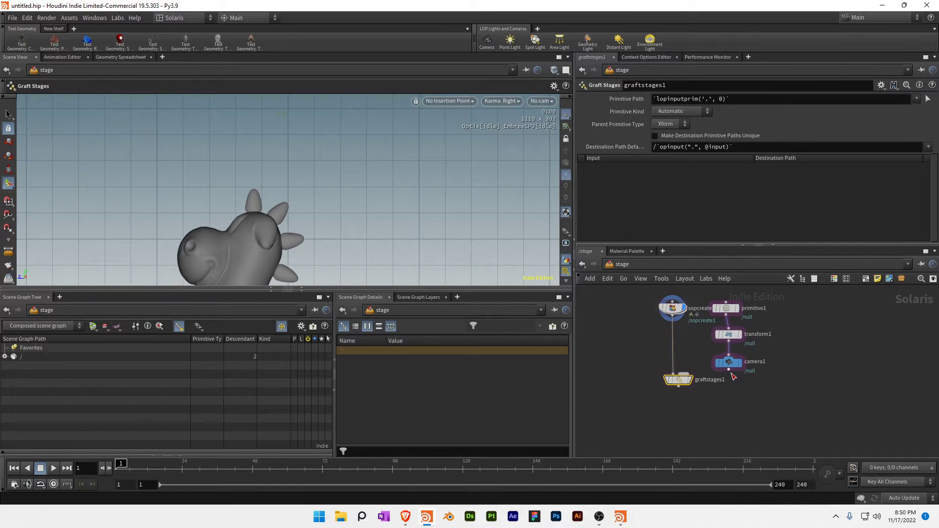
pyautogui.moveTo(730, 371); pyautogui.dragTo(696, 389)
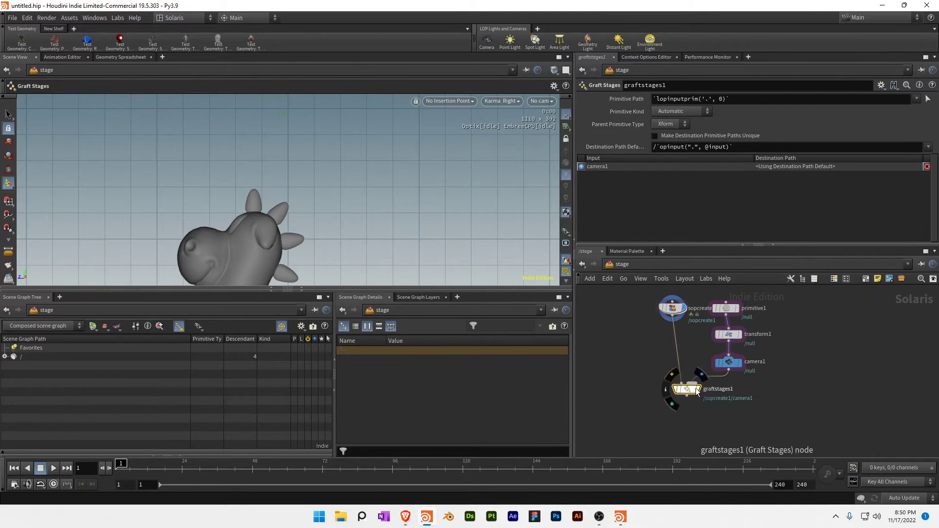
# Display the Graft Stages node and look through the /sopcreate1/camera1/null camera in the viewport
pyautogui.click(697, 389)
pyautogui.click(534, 103)
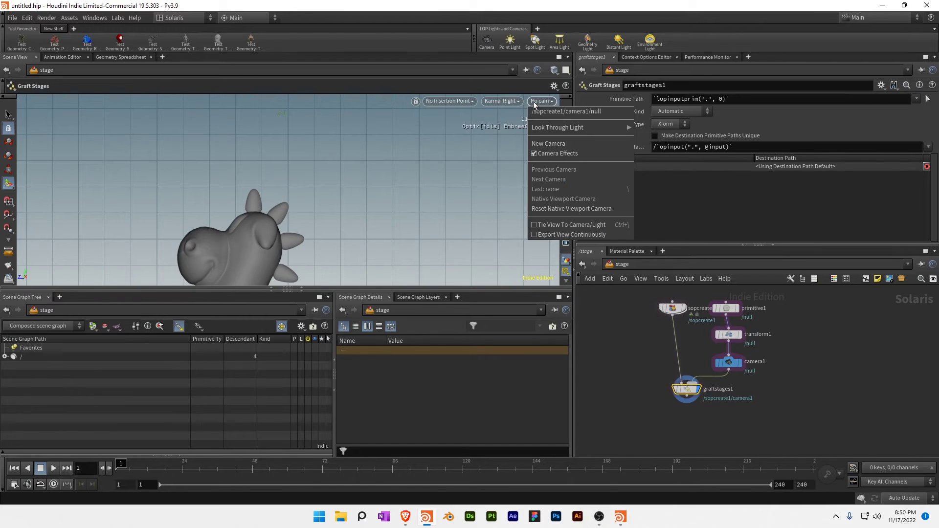
pyautogui.click(563, 112)
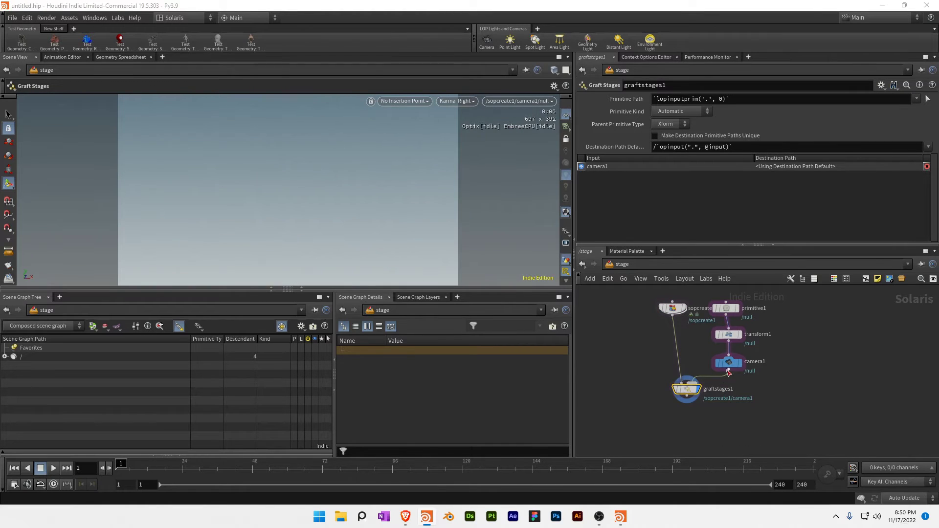
# Set the camera's translation to .5 in Y and 10 in Z, leaving the scene unsaved
pyautogui.click(728, 363)
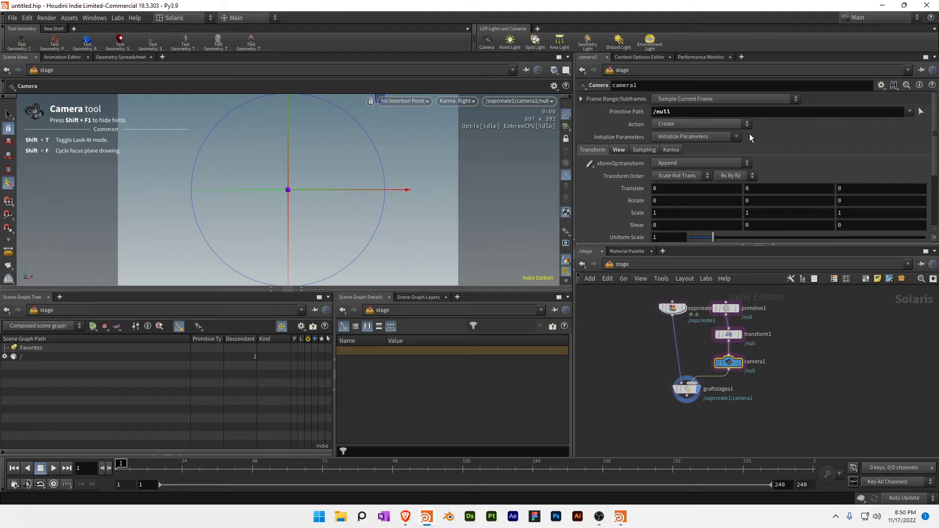
pyautogui.click(795, 188)
pyautogui.write('.5')
pyautogui.press('Tab')
pyautogui.write('10')
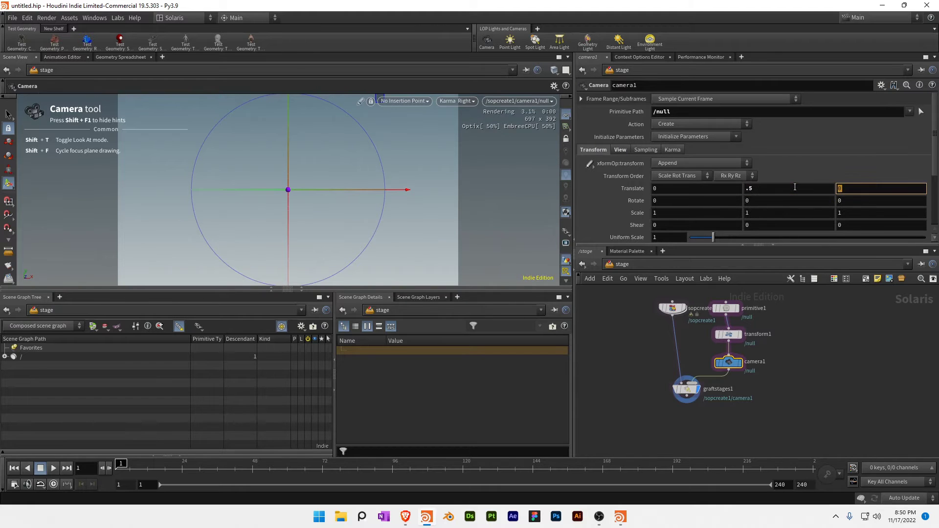
pyautogui.press('Return')
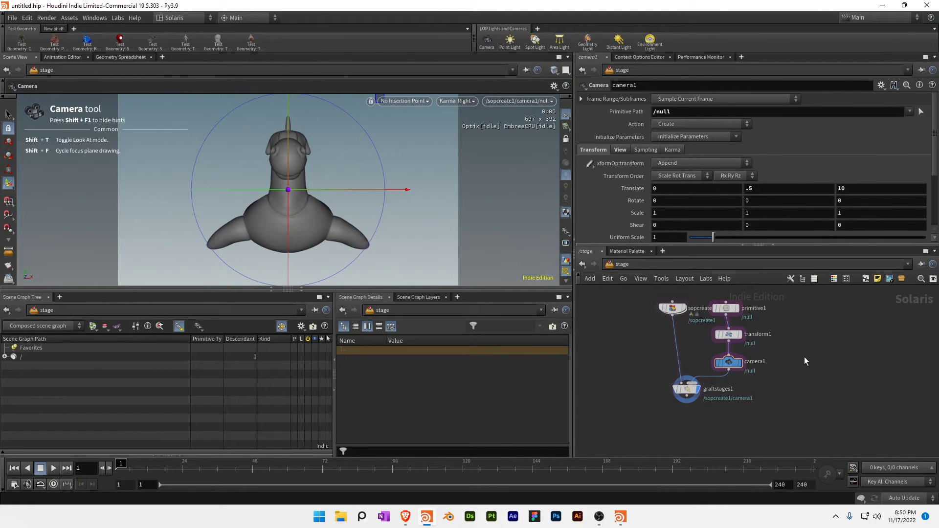
pyautogui.hotkey('ctrl', 's')
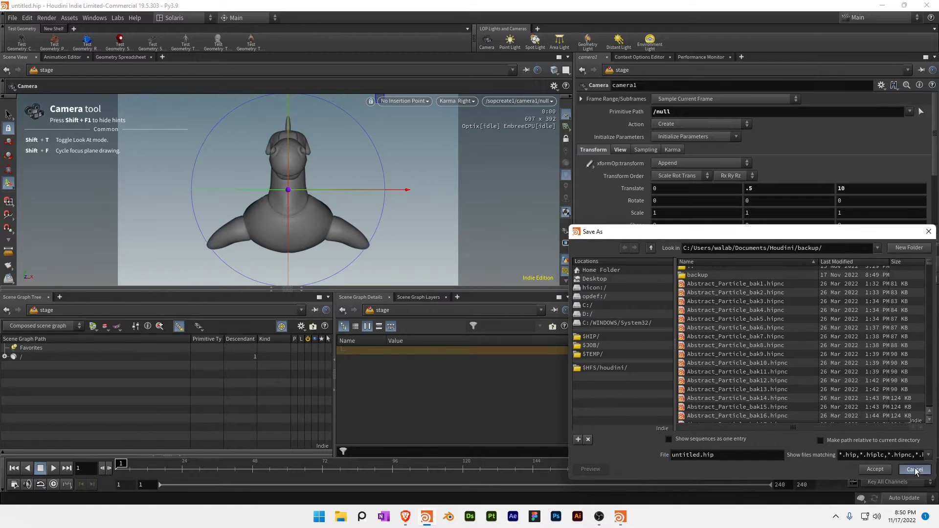
pyautogui.click(915, 470)
# Try a Y rotation of 0.8 on the Transform node, switch the viewport renderer to Houdini GL, and undo the rotation
pyautogui.click(728, 334)
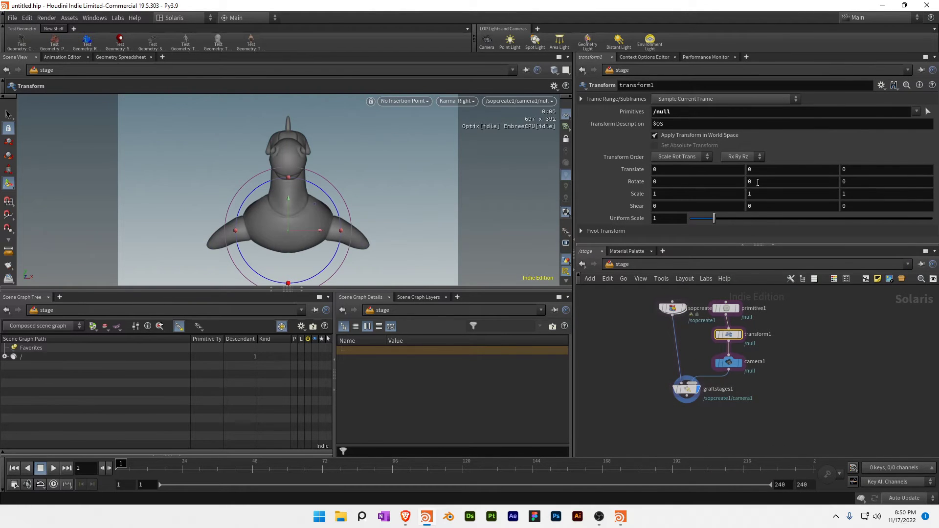
pyautogui.moveTo(758, 182); pyautogui.dragTo(803, 179, button='middle')
pyautogui.click(467, 101)
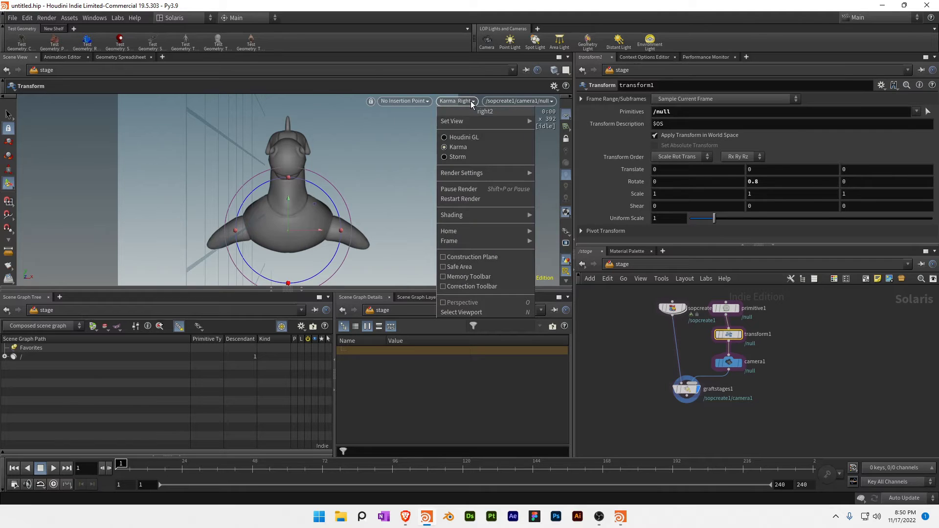
pyautogui.click(473, 139)
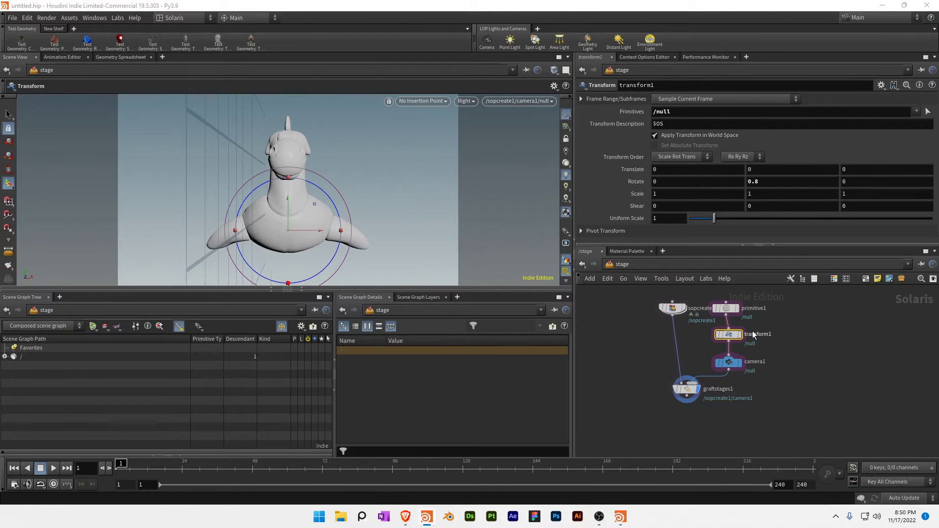
pyautogui.hotkey('ctrl', 'z')
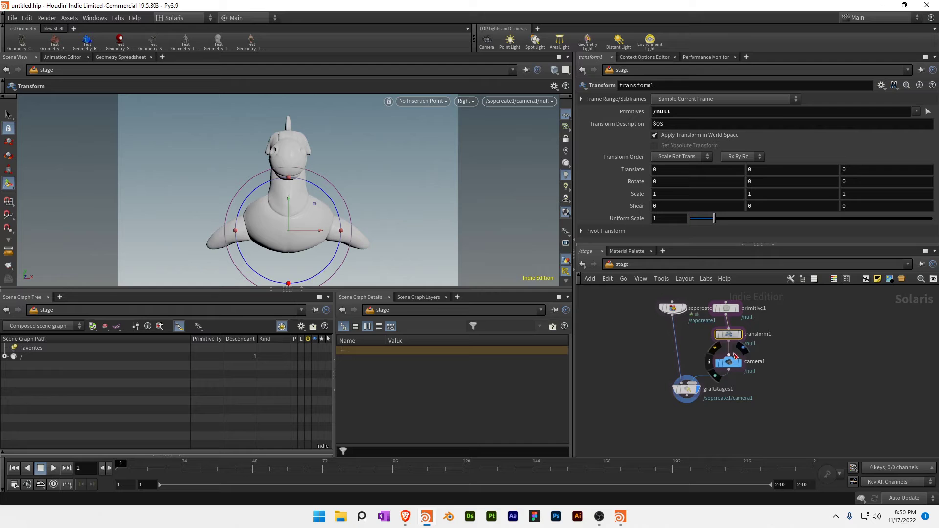
# Set the Y rotation of the transform1 node to the expression $F*3 and play the animation to preview the camera orbit
pyautogui.moveTo(757, 168)
pyautogui.mouseDown(button='middle')
pyautogui.moveTo(796, 167)
pyautogui.moveTo(747, 174)
pyautogui.mouseUp(button='middle')
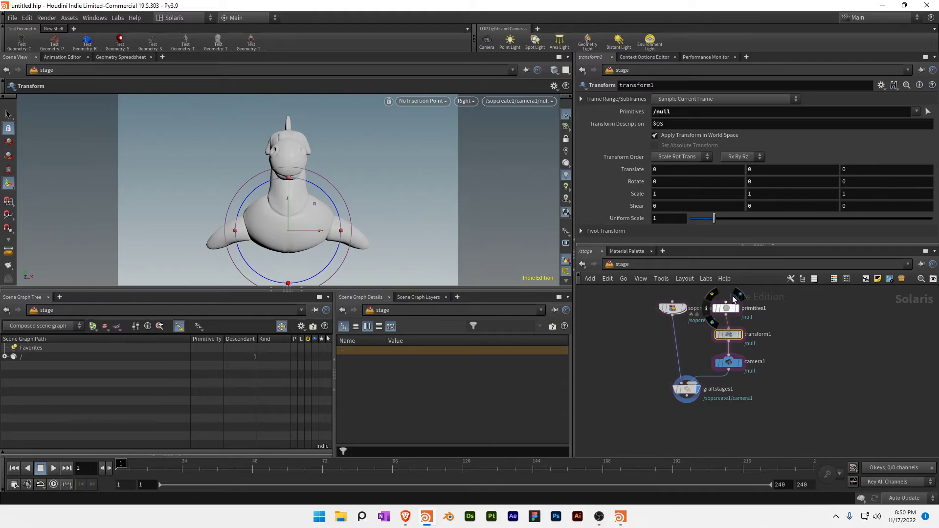
pyautogui.click(734, 366)
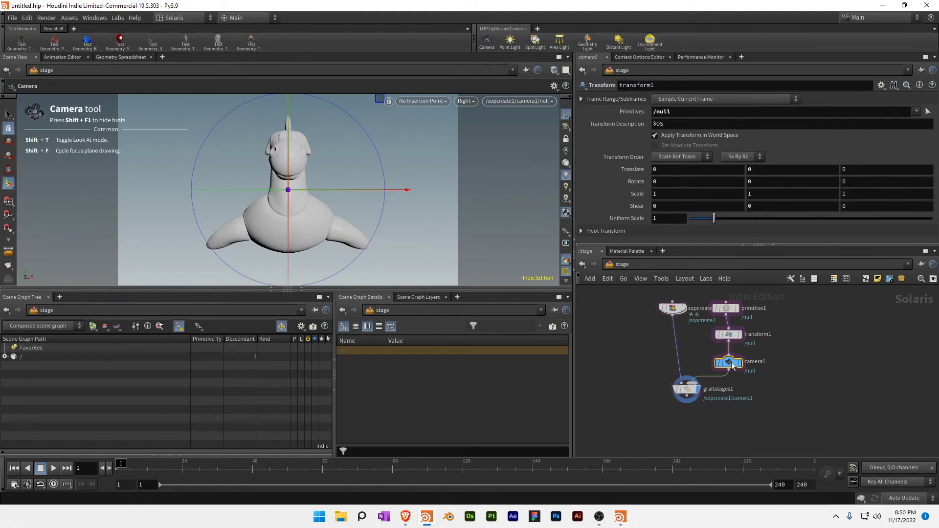
pyautogui.click(731, 336)
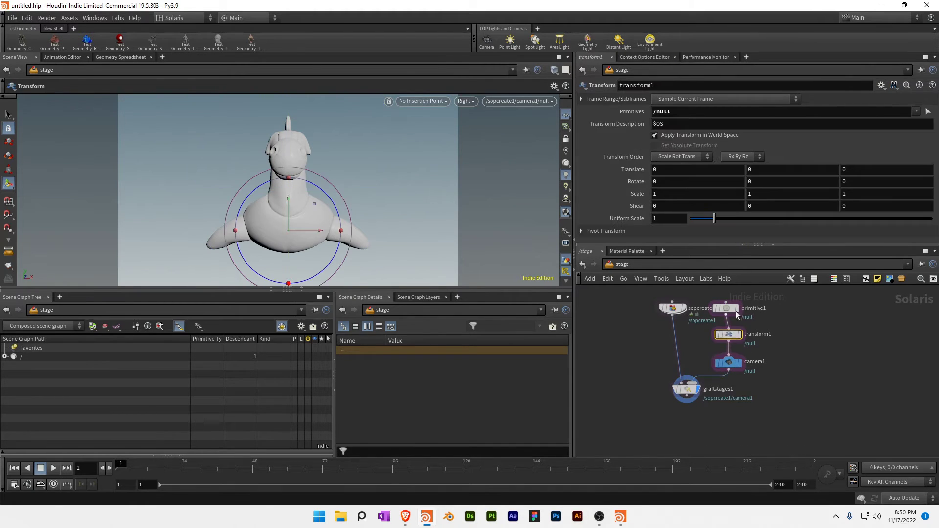
pyautogui.click(771, 181)
pyautogui.write('$F*3')
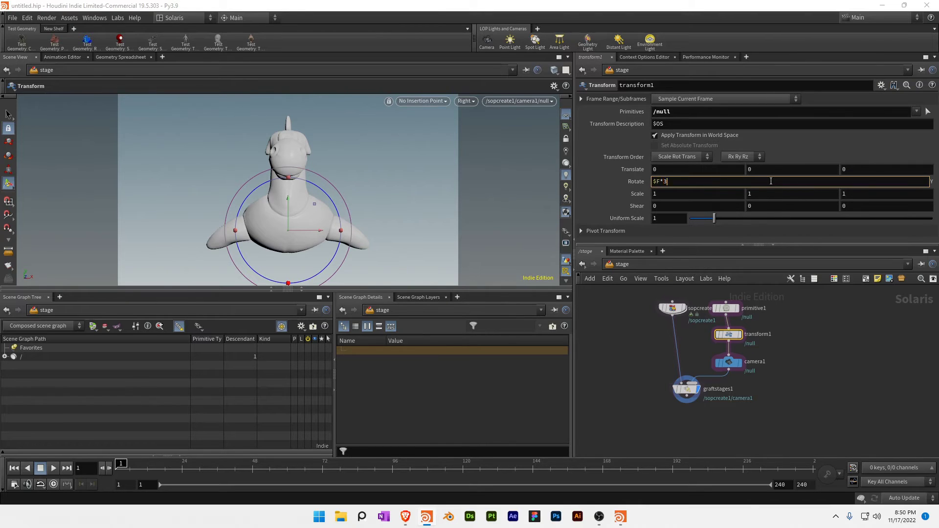
pyautogui.press('Return')
pyautogui.press('Up')
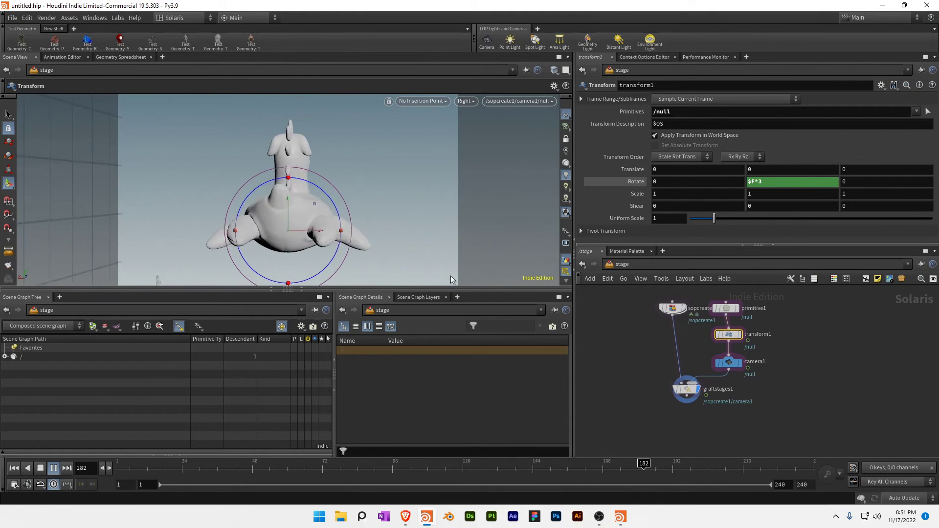
pyautogui.press('Up')
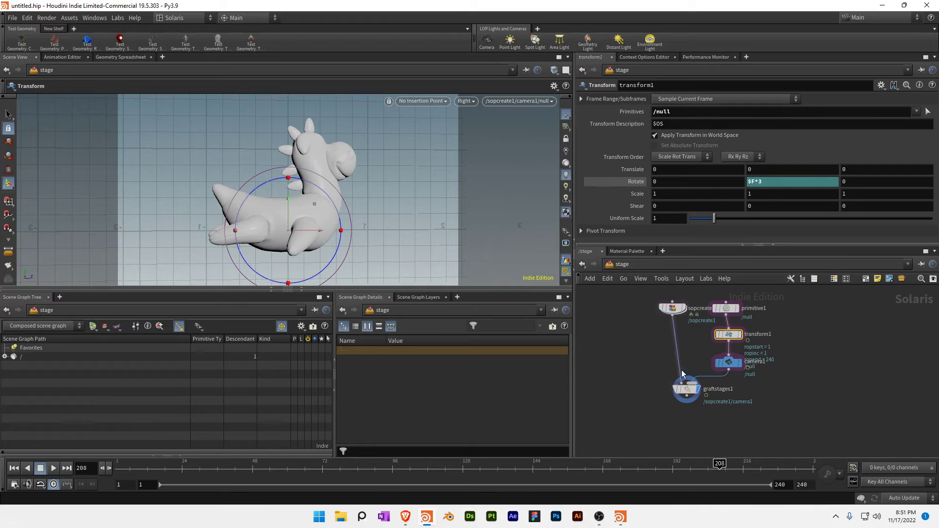
# Add a Dome Light node connected to the output of the Graft Stages node
pyautogui.moveTo(689, 401); pyautogui.dragTo(685, 413)
pyautogui.write('dom')
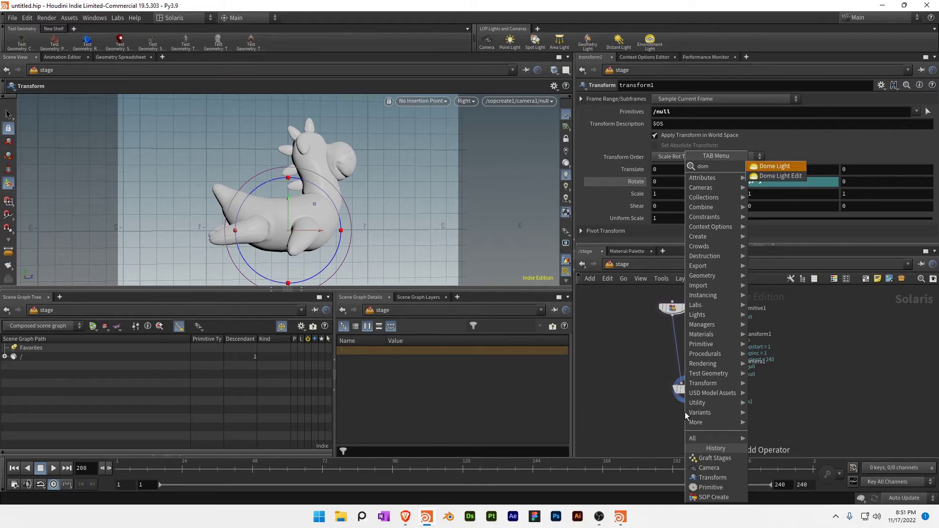
pyautogui.press('Return')
# Apply a Motion FX noise to the Translate parameter of the transform1 node and close the extra parameter window
pyautogui.click(729, 335)
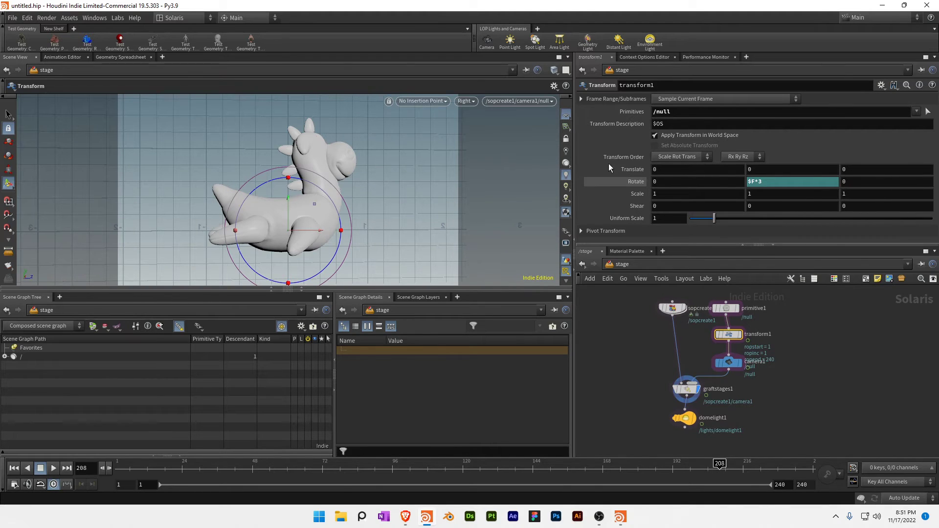
pyautogui.rightClick(782, 183)
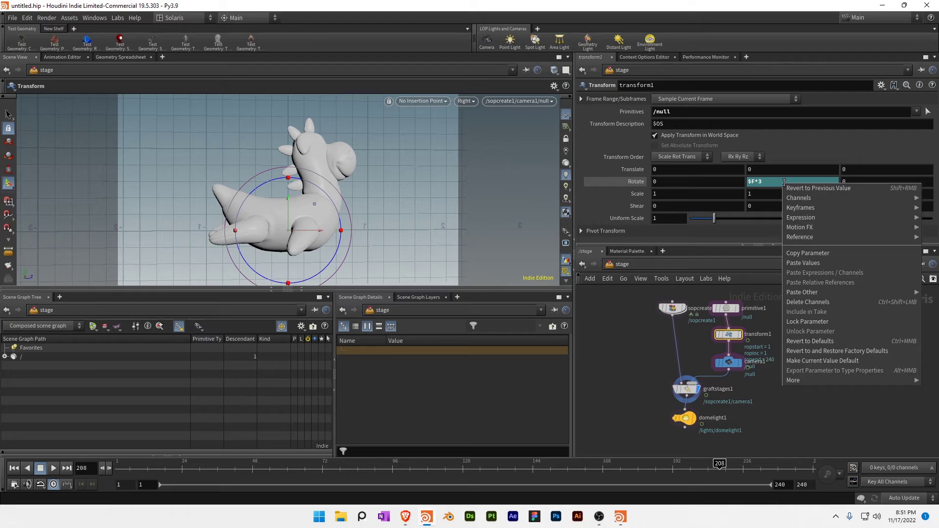
pyautogui.moveTo(812, 240)
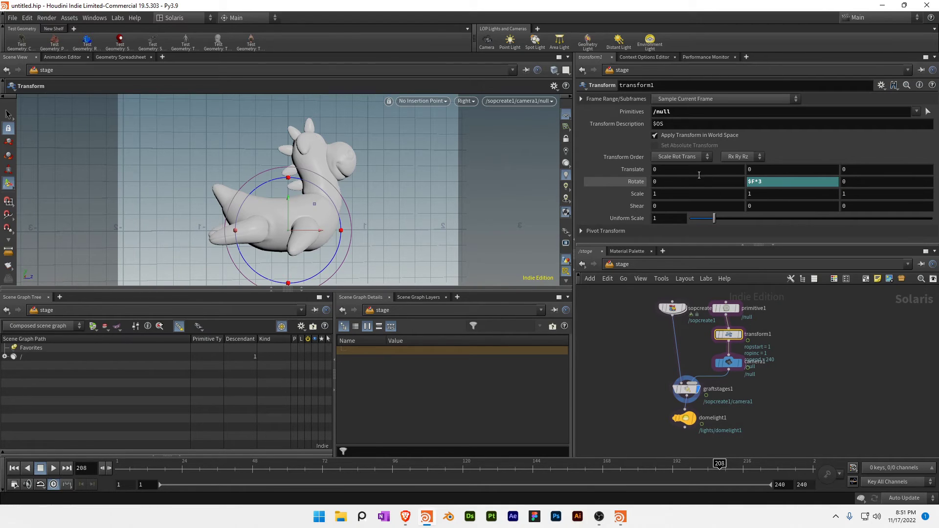
pyautogui.rightClick(638, 169)
pyautogui.rightClick(629, 169)
pyautogui.moveTo(669, 214)
pyautogui.click(785, 324)
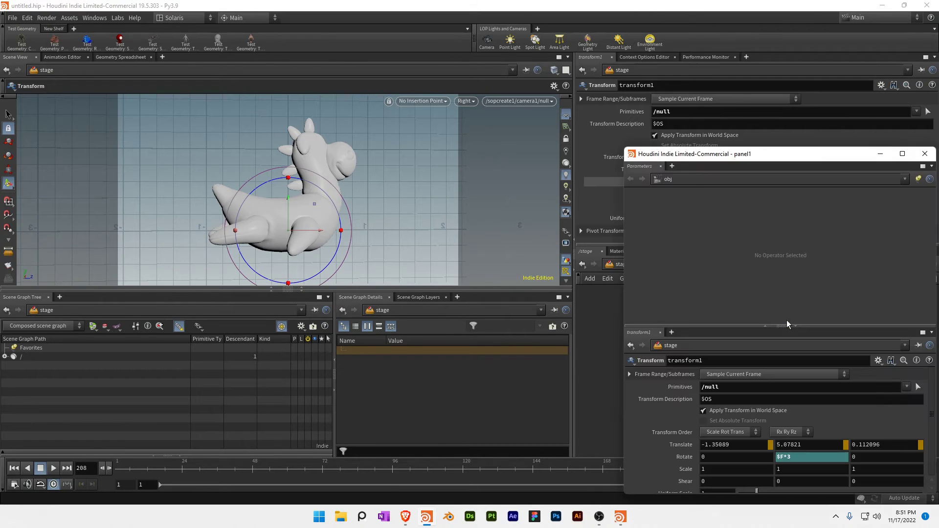
pyautogui.click(925, 154)
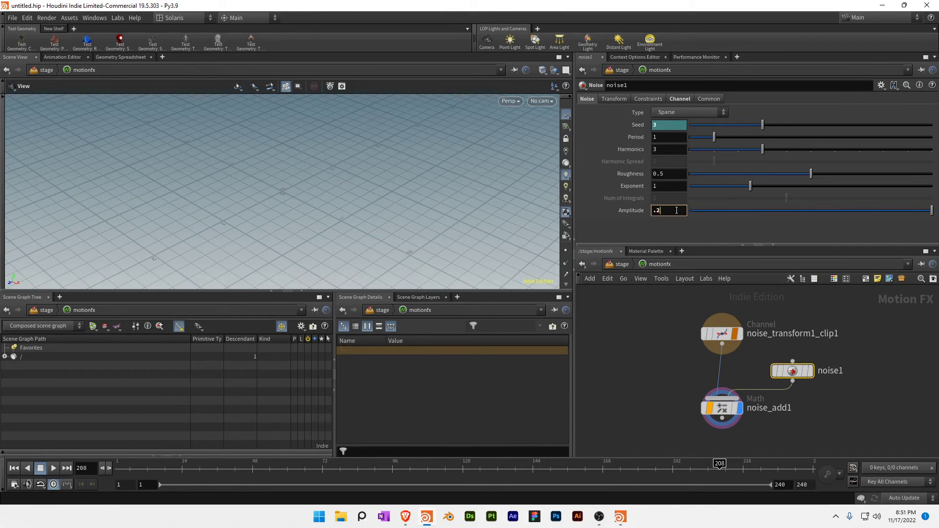
# Set the noise amplitude to .2 and preview the animation in the stage with the dome light node displayed
pyautogui.write('.2')
pyautogui.press('Return')
pyautogui.press('u')
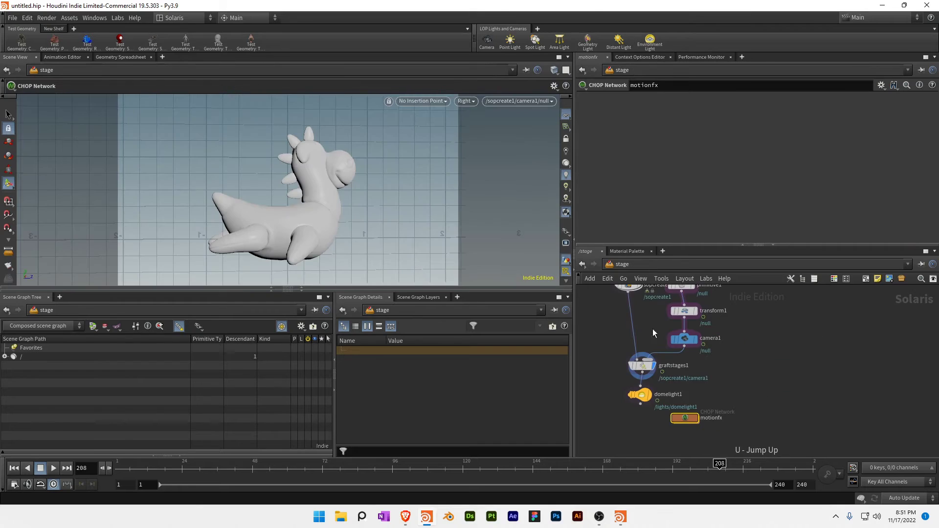
pyautogui.click(652, 396)
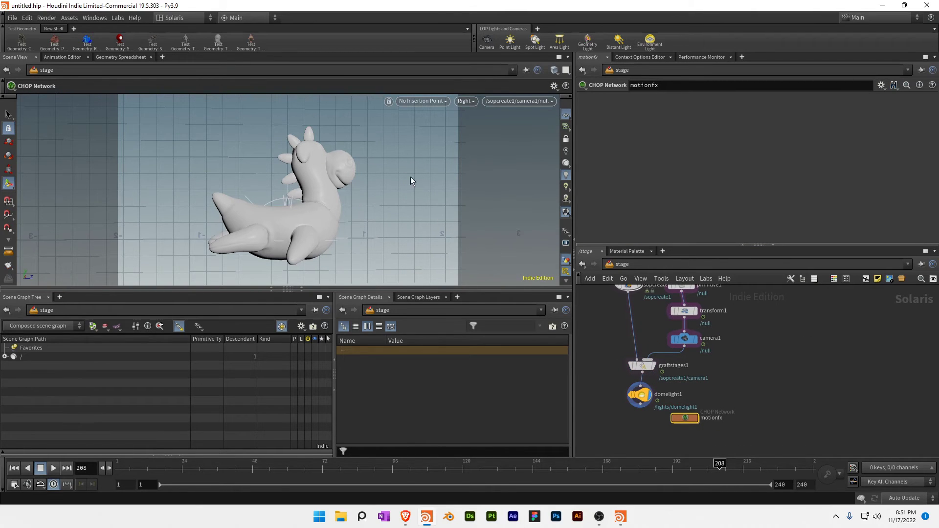
pyautogui.press('Up')
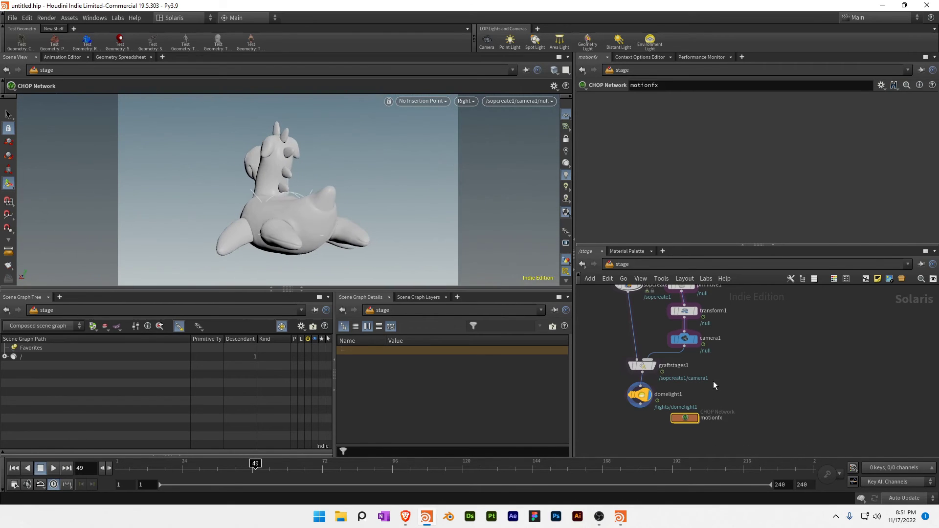
# Try adding *2 to the X translation of the transform1 node, and undo that change
pyautogui.moveTo(704, 311); pyautogui.dragTo(709, 336, button='middle')
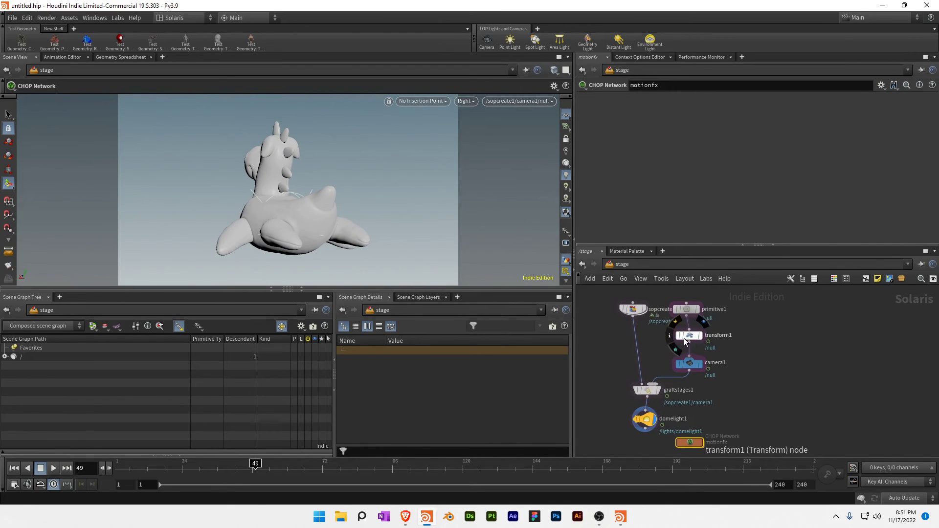
pyautogui.click(688, 336)
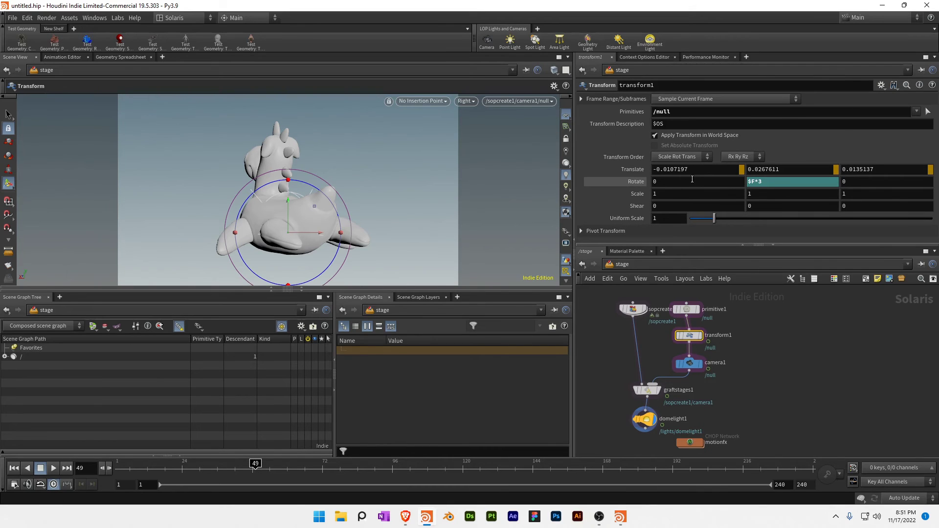
pyautogui.rightClick(637, 181)
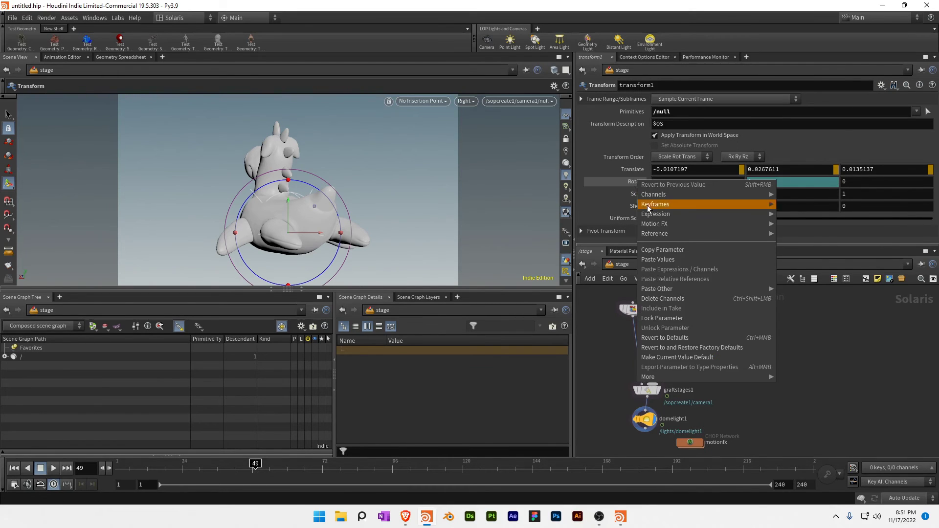
pyautogui.click(615, 183)
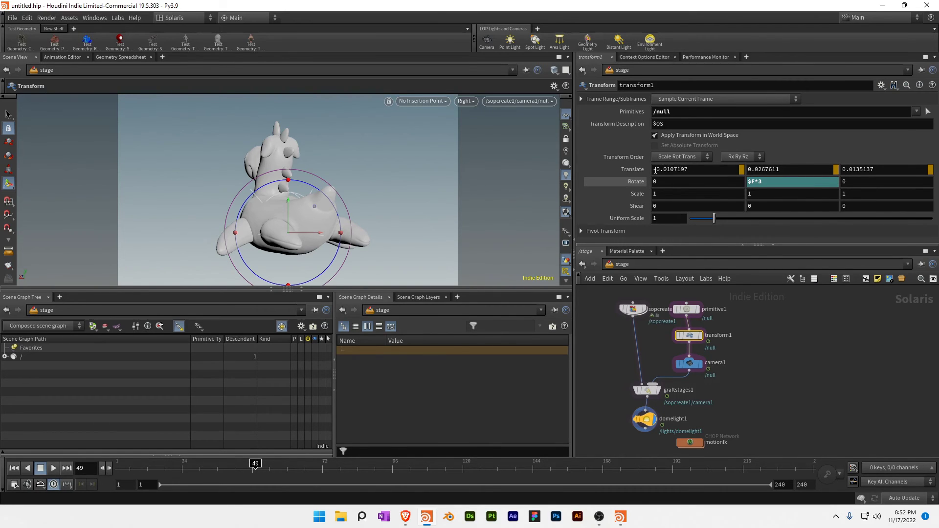
pyautogui.rightClick(638, 169)
pyautogui.click(646, 181)
pyautogui.click(676, 170)
pyautogui.write('*2')
pyautogui.press('Return')
pyautogui.hotkey('ctrl', 'z')
pyautogui.hotkey('ctrl', 'z')
pyautogui.hotkey('ctrl', 'z')
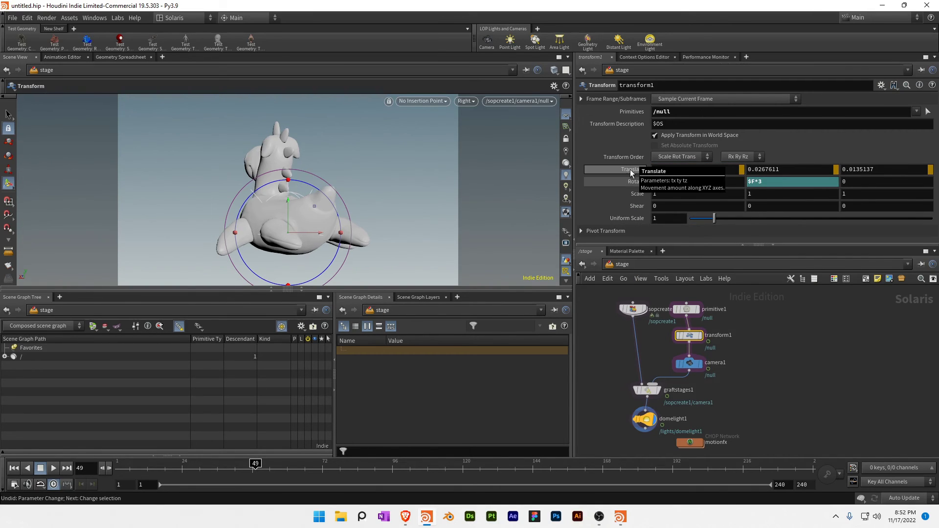
# Undo the noise amplitude change and the Motion FX noise on the Transform node's translation
pyautogui.hotkey('ctrl', 'z')
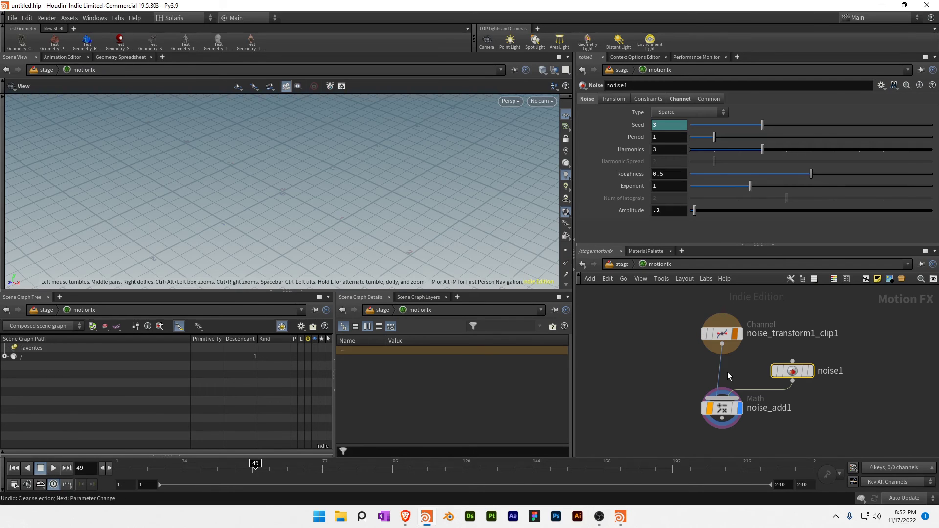
pyautogui.hotkey('ctrl', 'z')
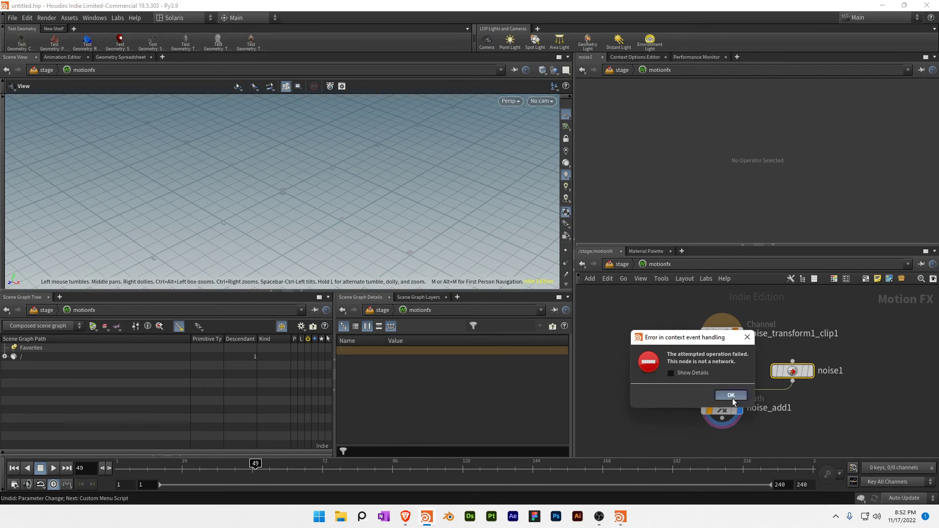
pyautogui.click(731, 395)
pyautogui.hotkey('ctrl', 'z')
pyautogui.middleClick(724, 384)
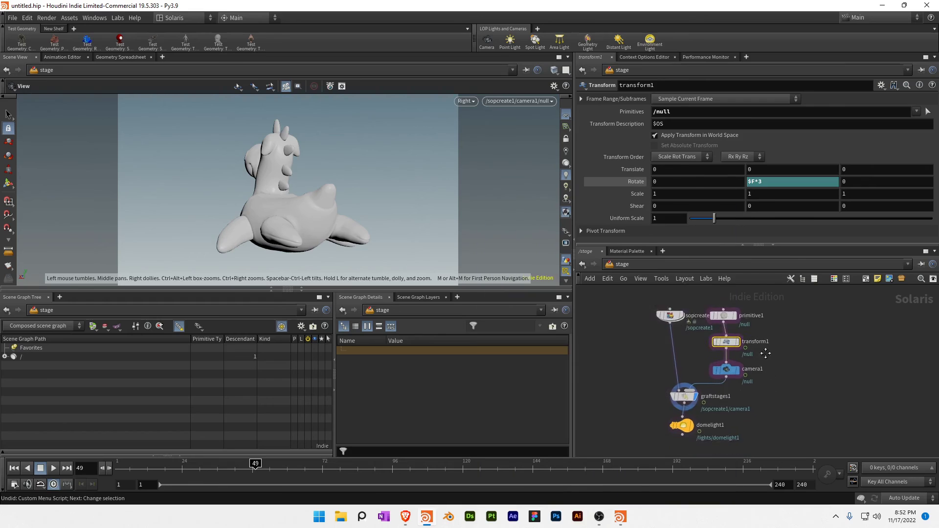
# Set the X translation of the transform1 node to the expression $F*.01
pyautogui.click(683, 170)
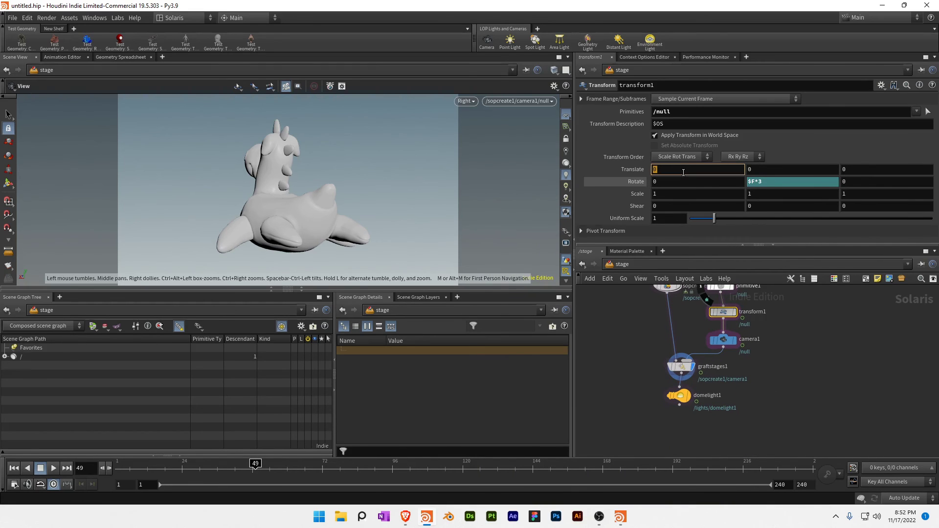
pyautogui.write('$F*')
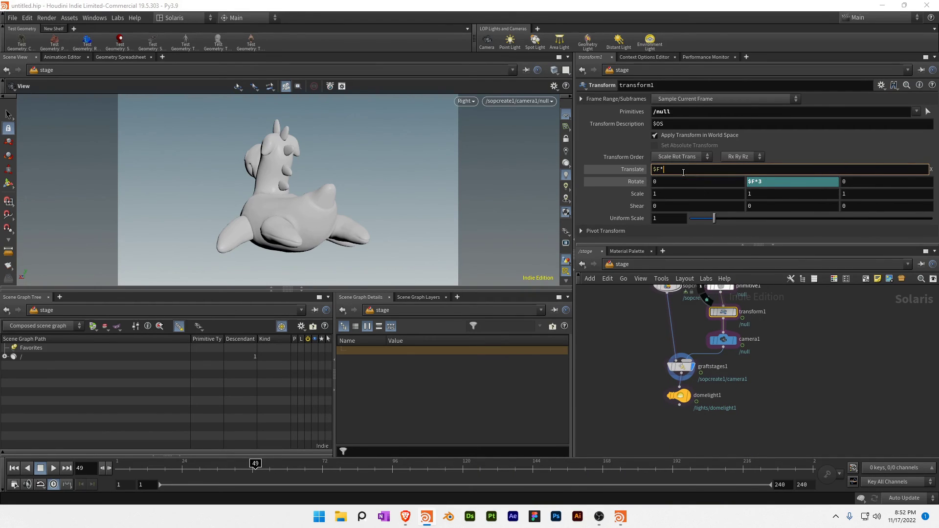
pyautogui.write('.01')
pyautogui.press('Return')
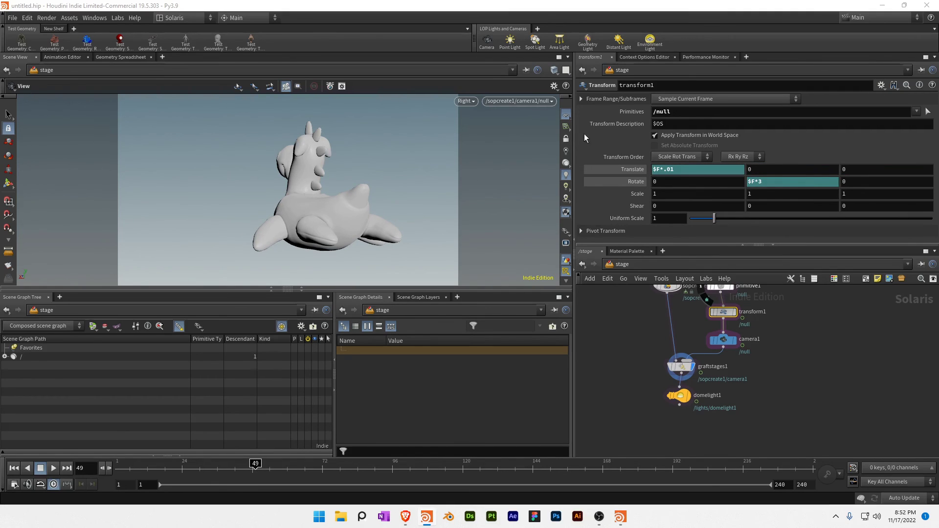
# Delete the Y rotation channel of the transform1 node, leaving it at 0, and play the animation to preview the sideways camera move
pyautogui.keyDown('ctrl'); pyautogui.middleClick(783, 185); pyautogui.keyUp('ctrl')
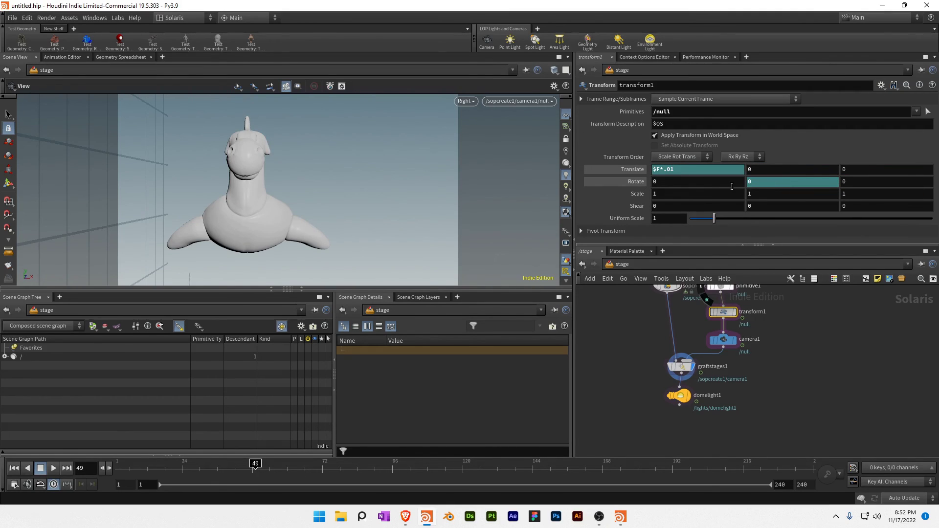
pyautogui.rightClick(763, 184)
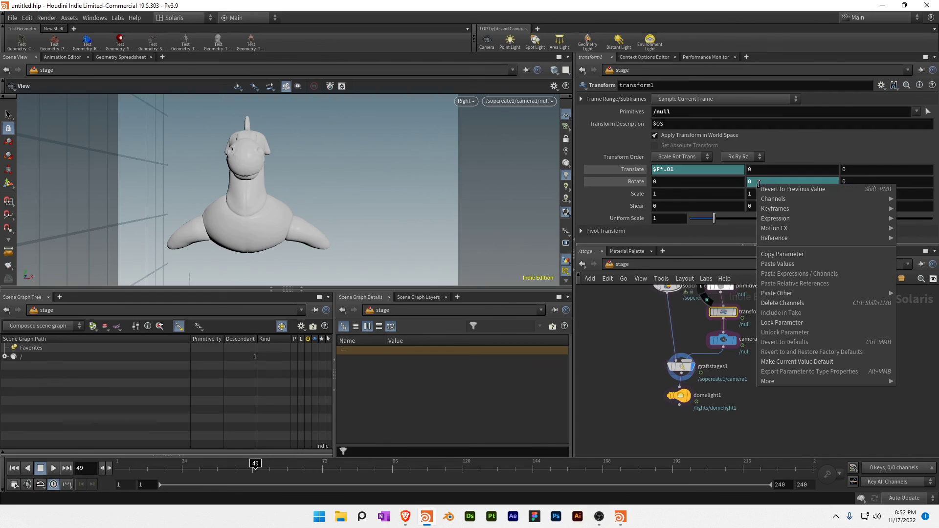
pyautogui.click(787, 301)
pyautogui.hotkey('ctrl', 'Up')
pyautogui.press('Up')
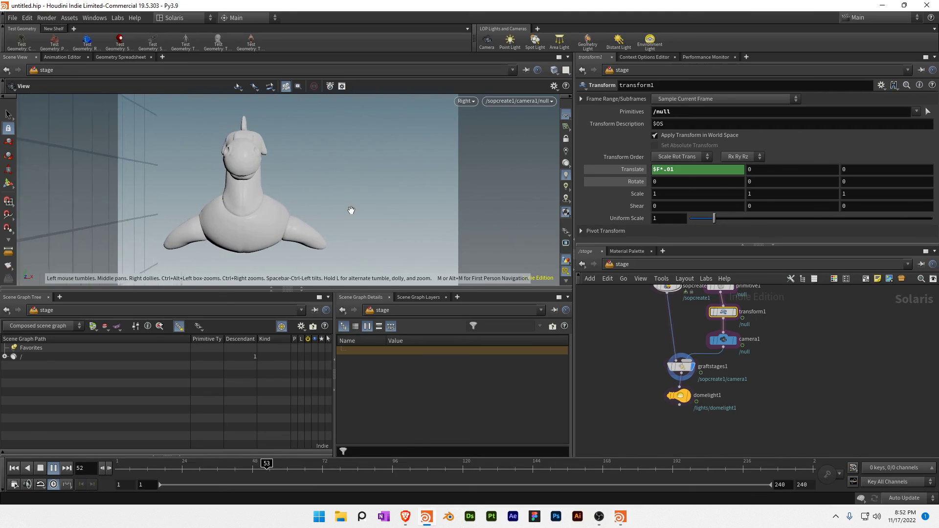
pyautogui.press('Up')
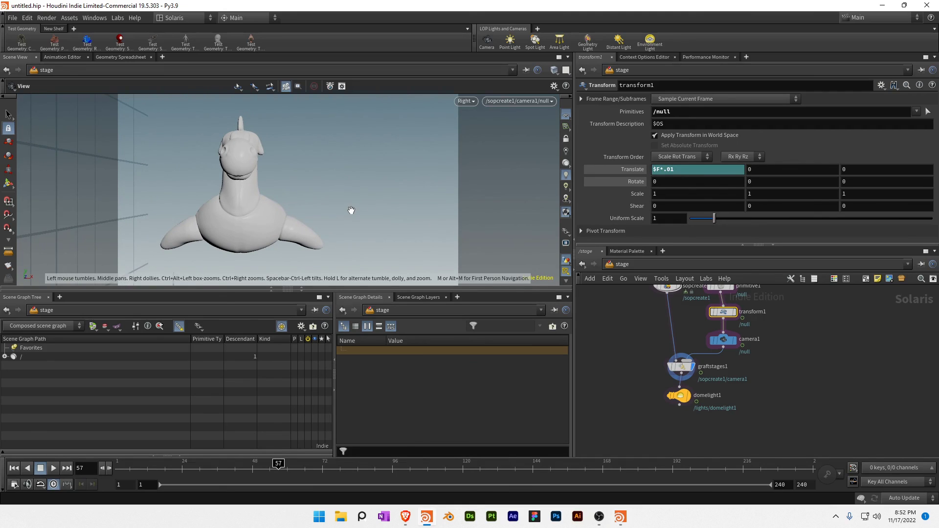
# Compare the camera view with the transform1 node bypassed and re-enabled, and check the camera1 node's parameters
pyautogui.click(713, 313)
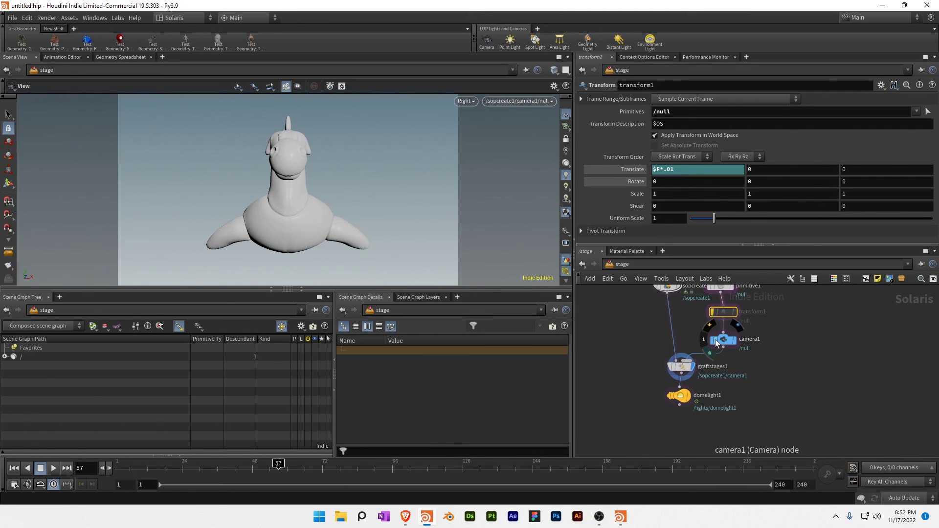
pyautogui.click(717, 340)
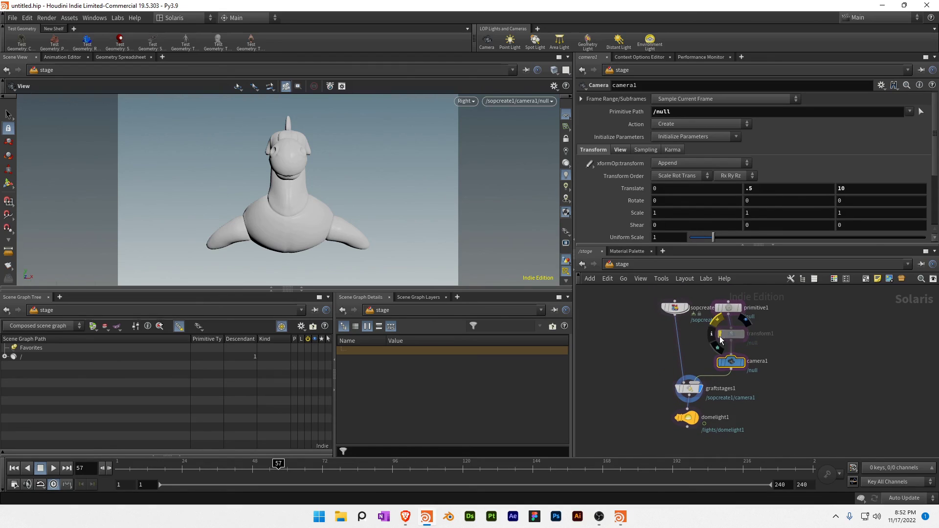
pyautogui.click(720, 336)
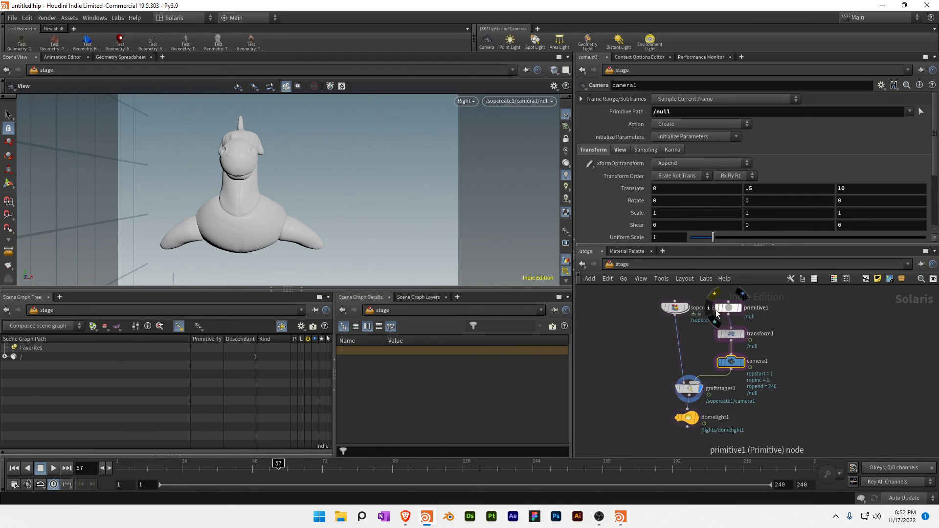